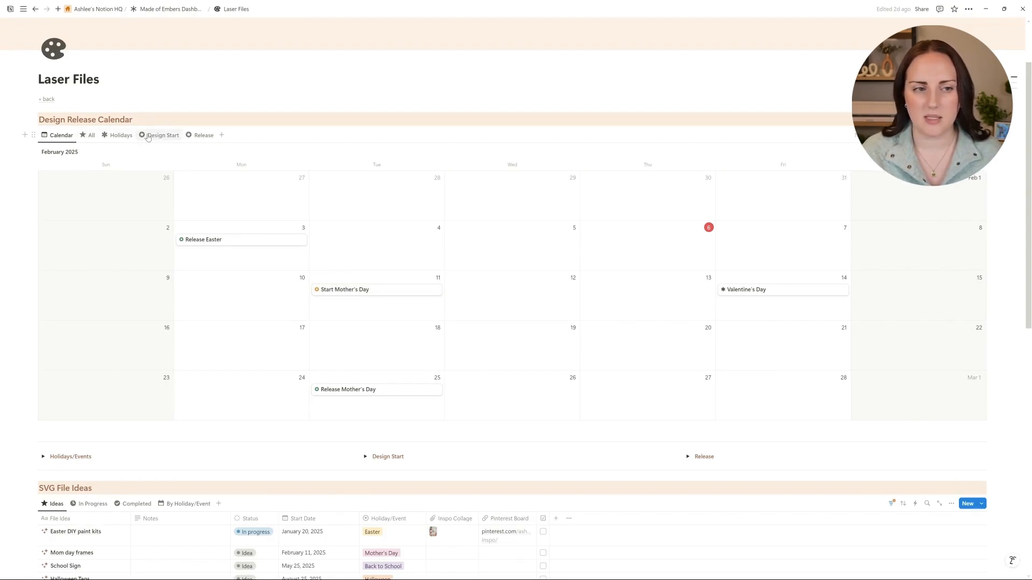
- Look through the All, Holidays and Release views of the Design Release Calendar and return to its Calendar view
left_click(90, 139)
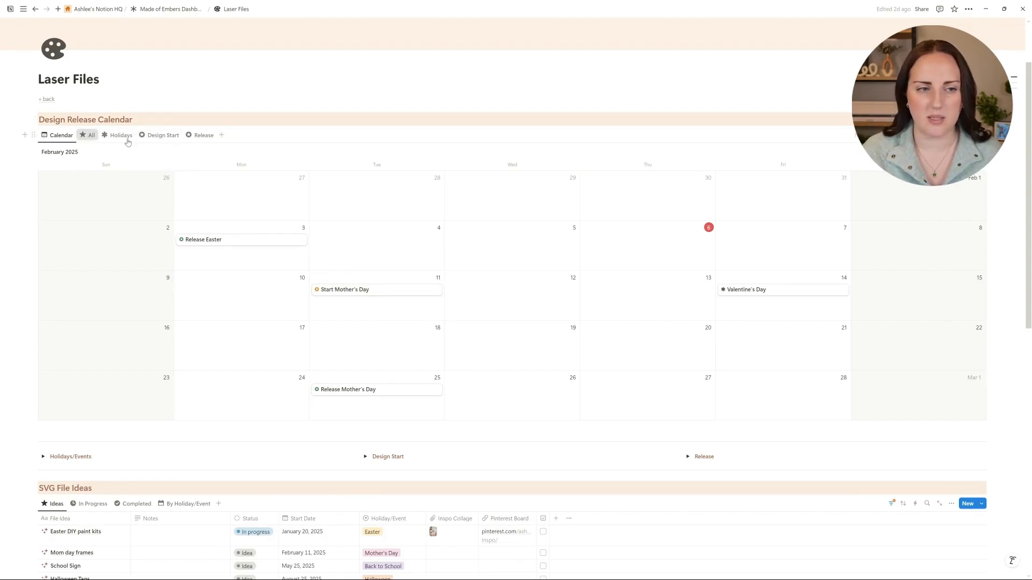
left_click(124, 137)
left_click(201, 137)
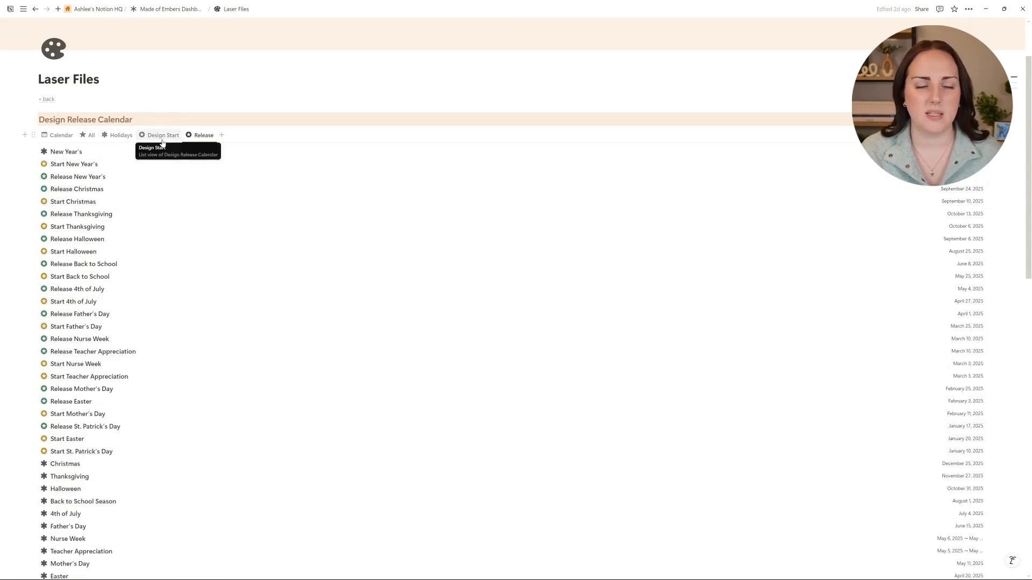
left_click(55, 136)
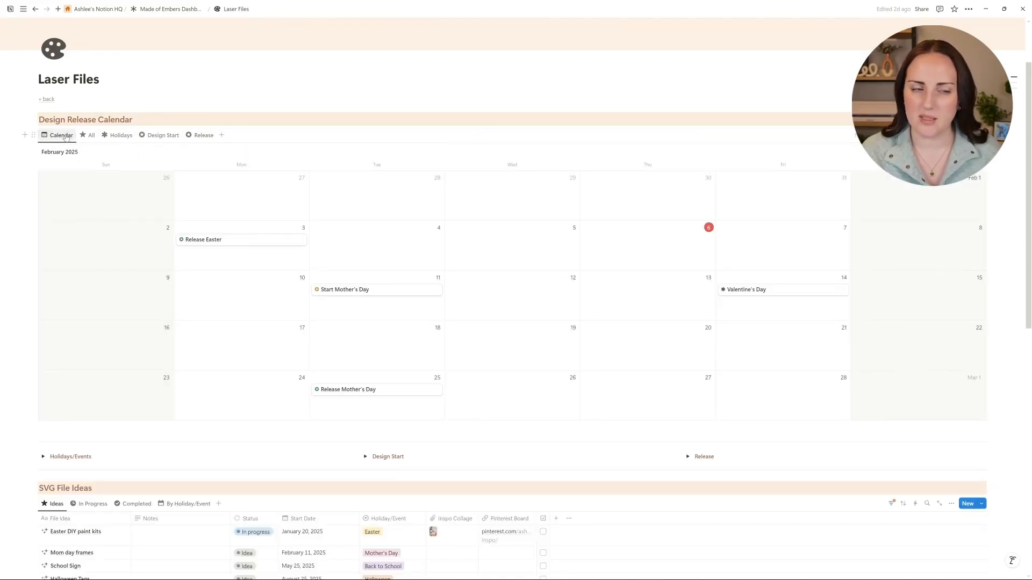
- Expand the Release, Design Start and Holidays/Events toggle lists below the calendar
scroll(230, 297, "down", 2)
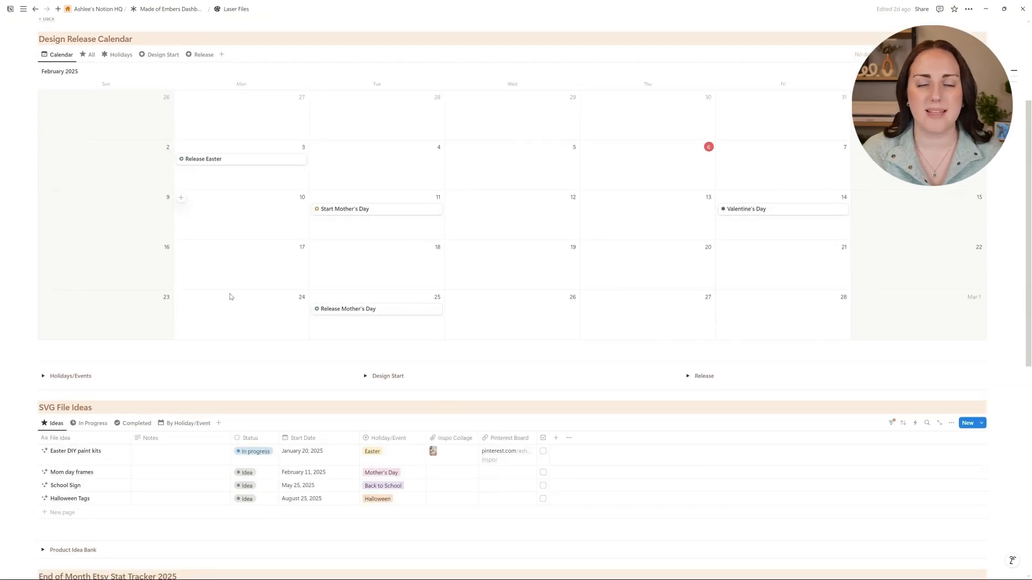
scroll(230, 288, "down", 1)
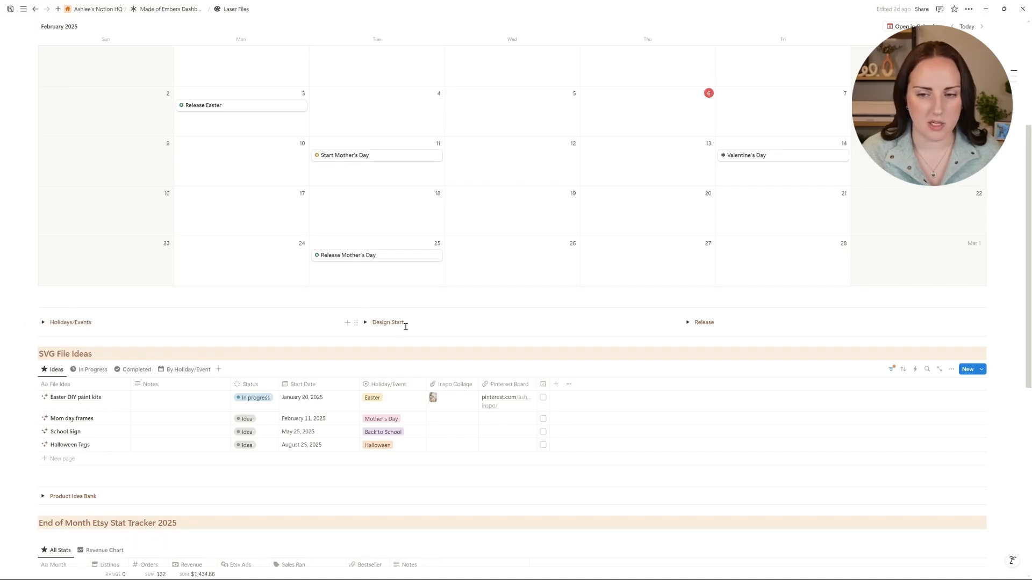
left_click(688, 323)
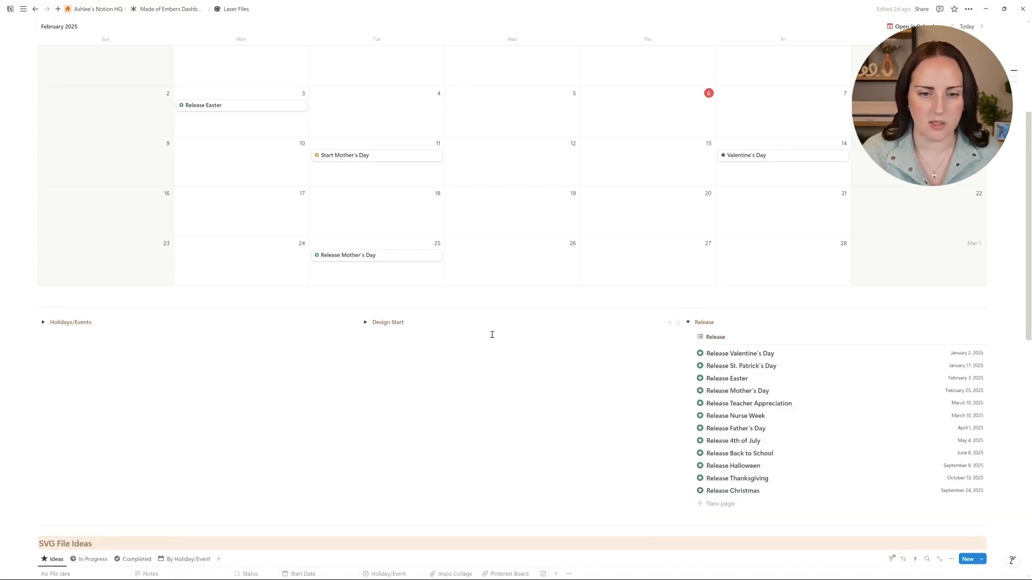
left_click(366, 323)
left_click(43, 322)
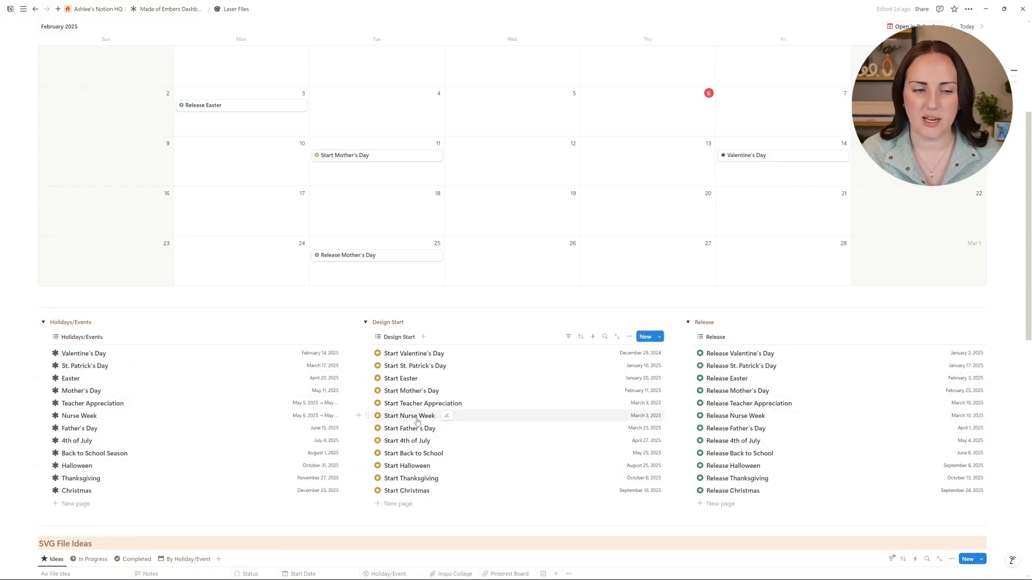
- Add a Mardi Gras entry to the Holidays/Events list, dated February 17, 2025
scroll(156, 316, "down", 3)
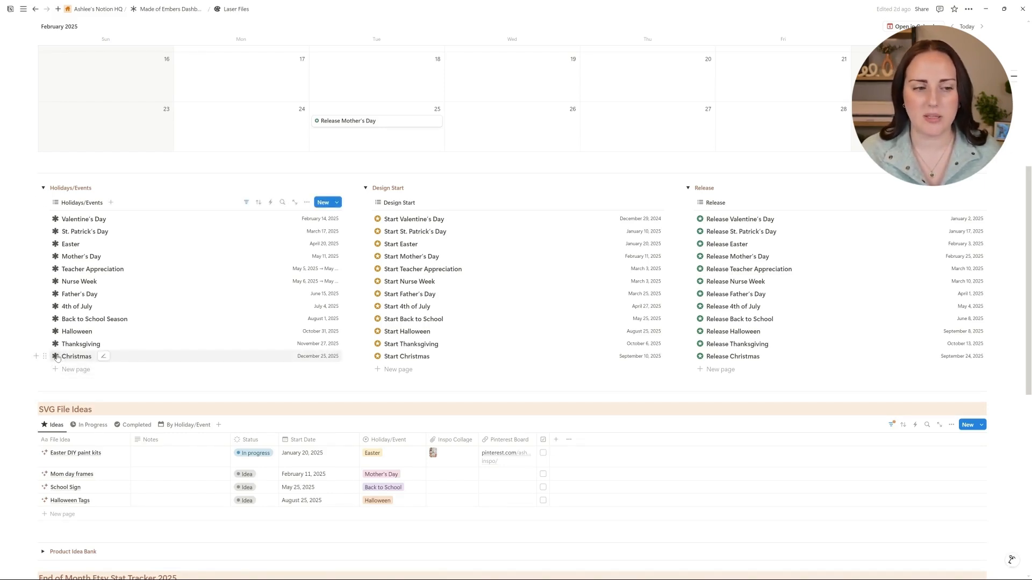
left_click(76, 371)
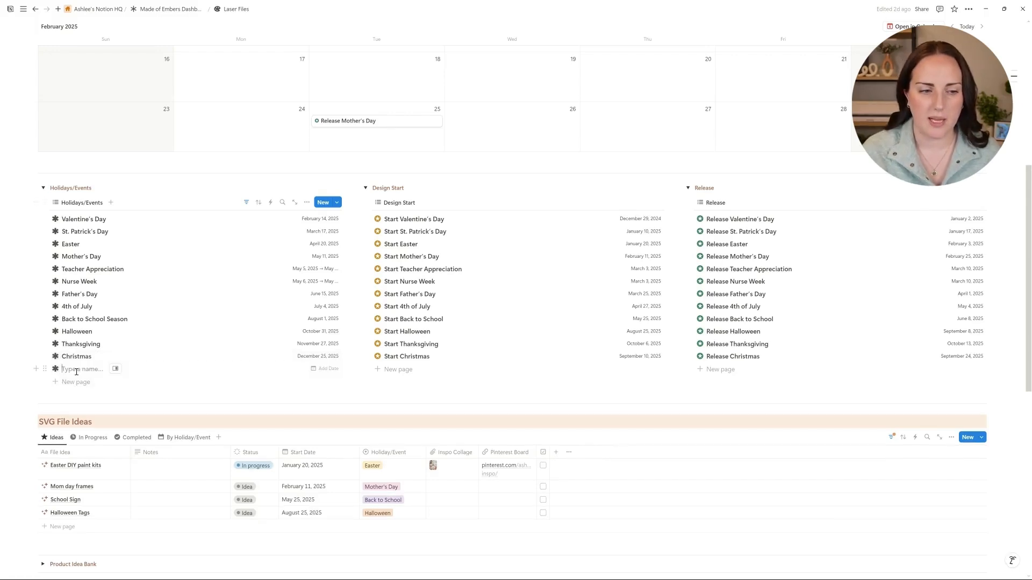
type("Mard")
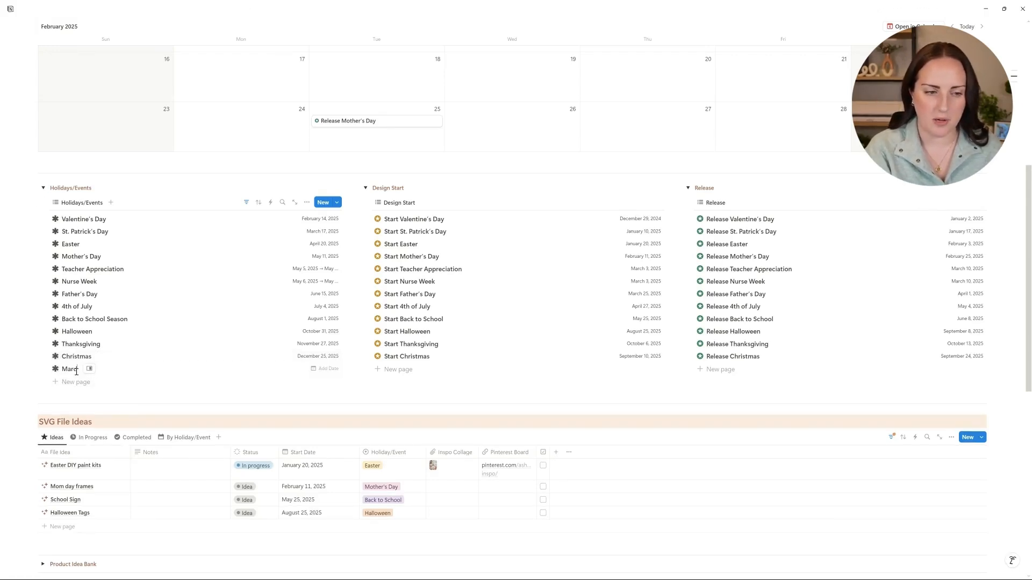
type("i Gras")
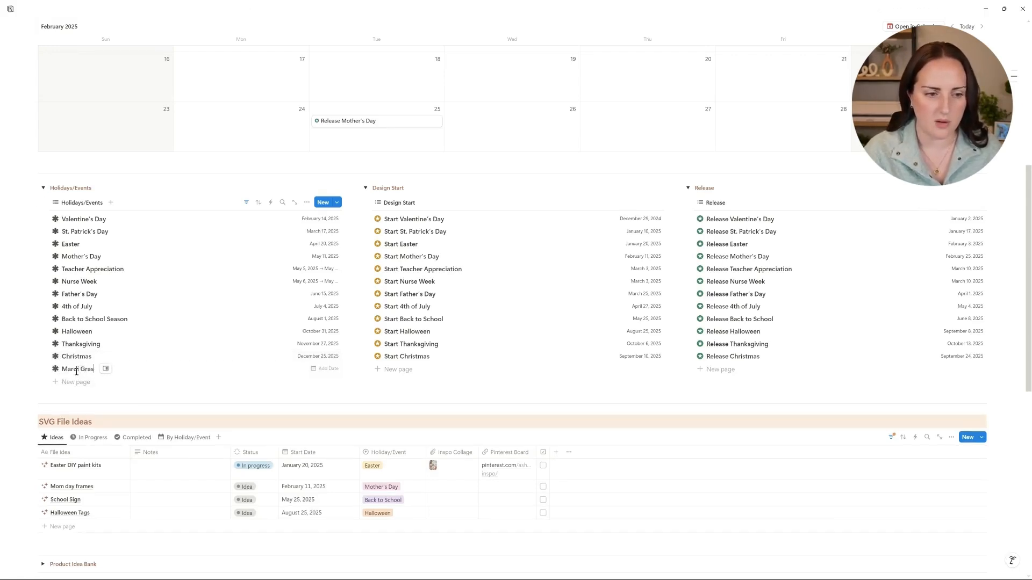
left_click(320, 370)
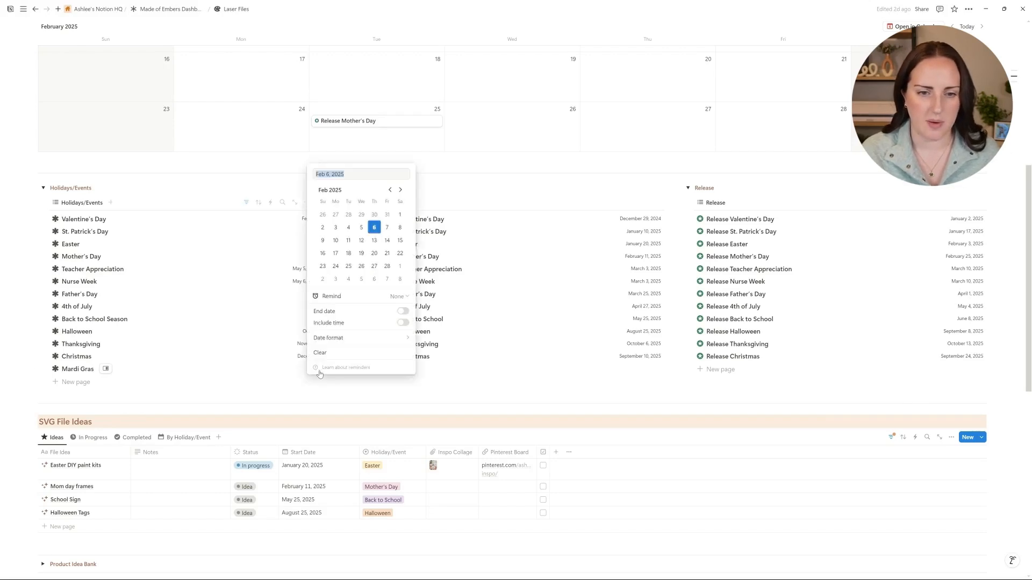
left_click(336, 254)
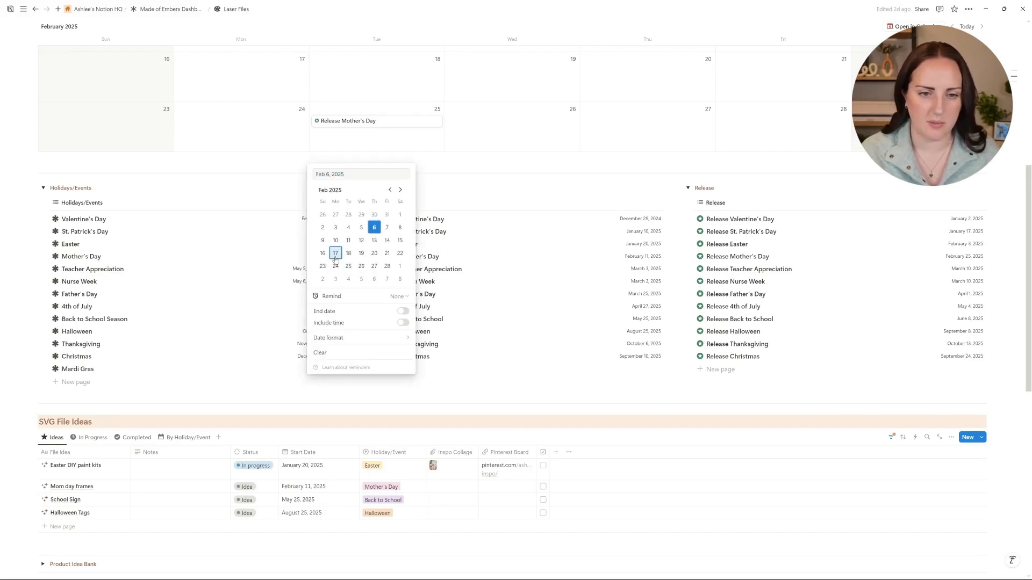
left_click(470, 366)
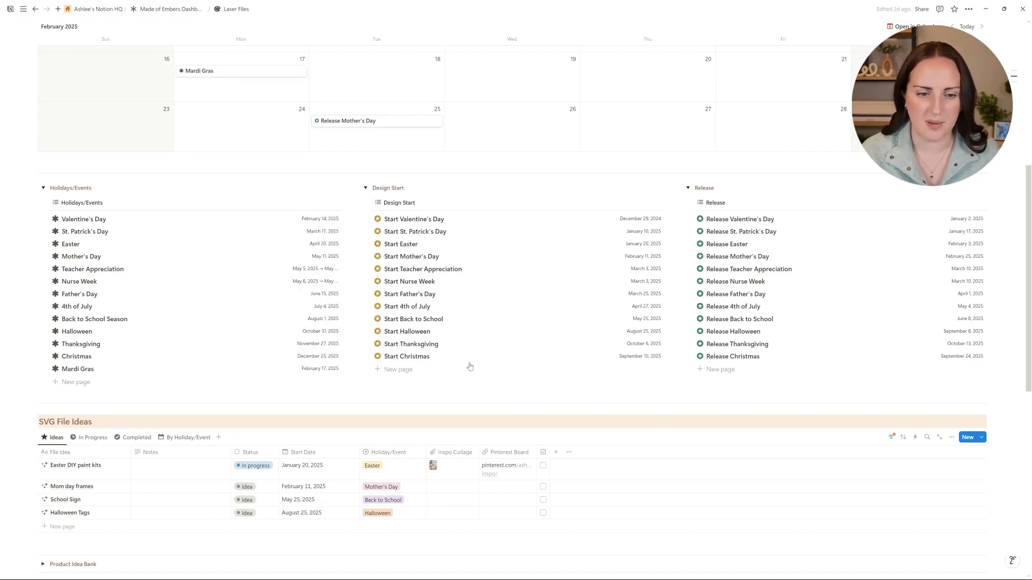
- Add a "Start Mardi Gras" entry to the Design Start list, dated January 1, 2025
left_click(401, 370)
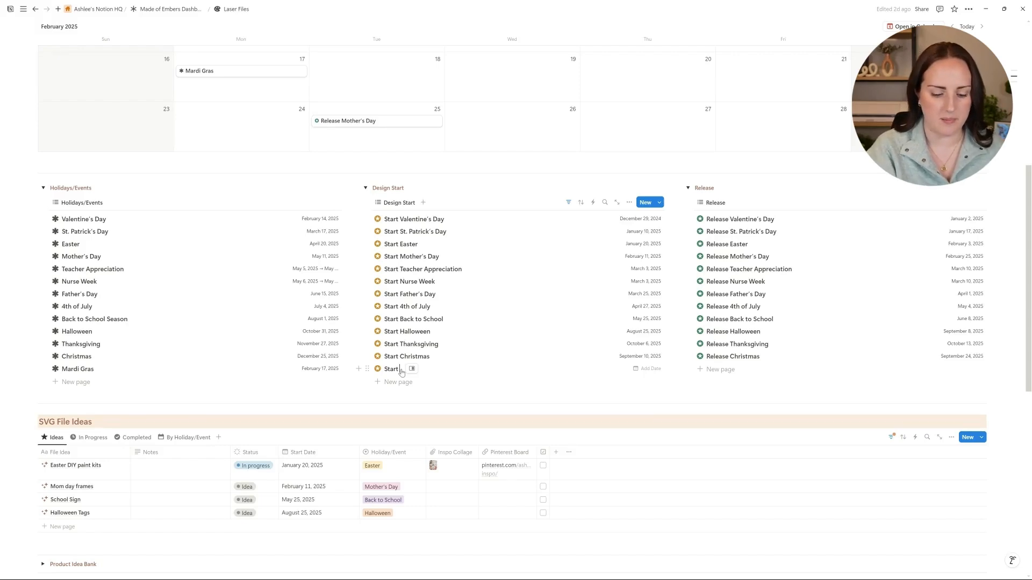
type("Mardi Gras")
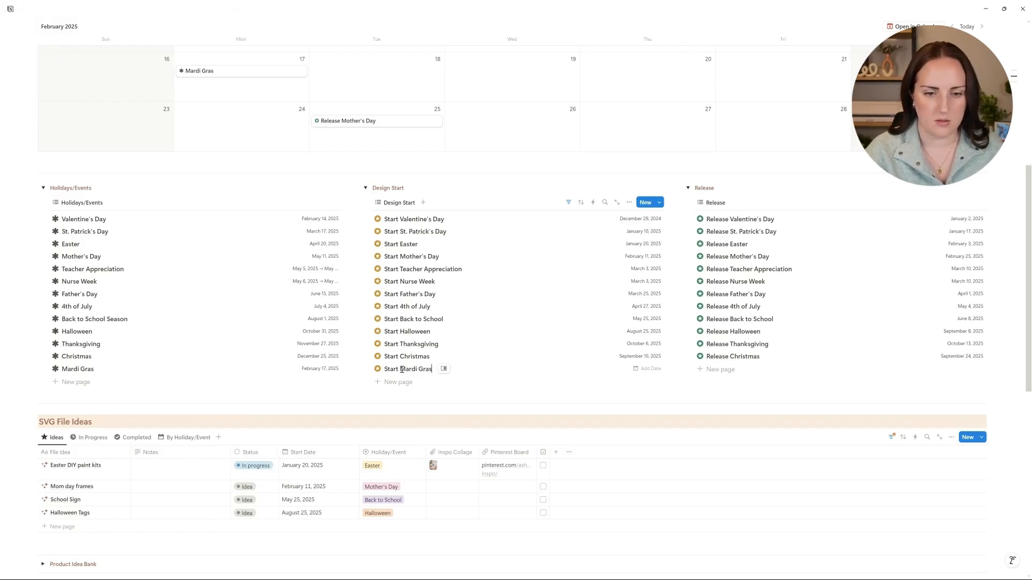
left_click(643, 374)
left_click(713, 190)
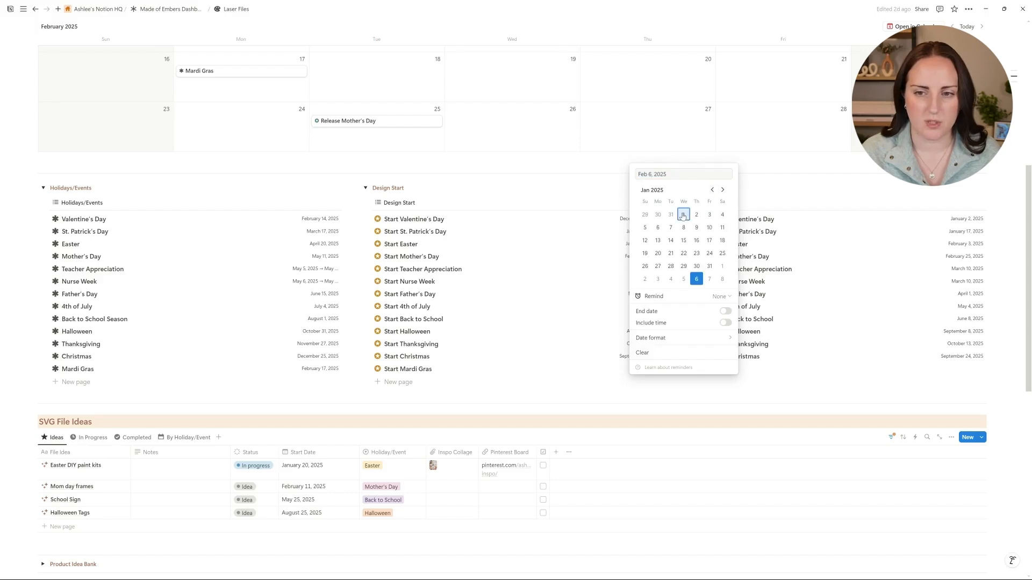
left_click(682, 214)
left_click(616, 379)
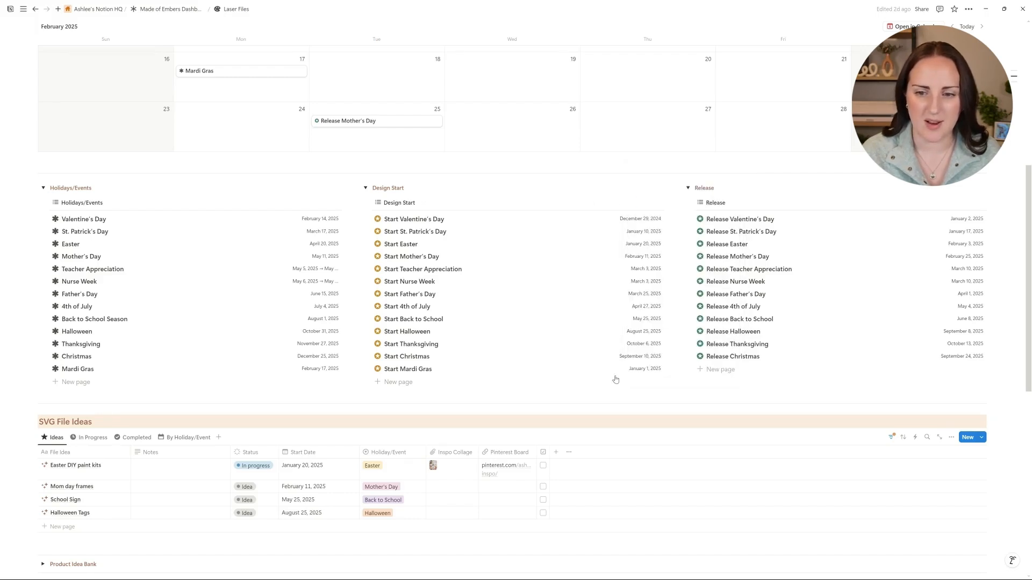
- Add a "Release Mardi Gras" entry to the Release list without a date
left_click(740, 372)
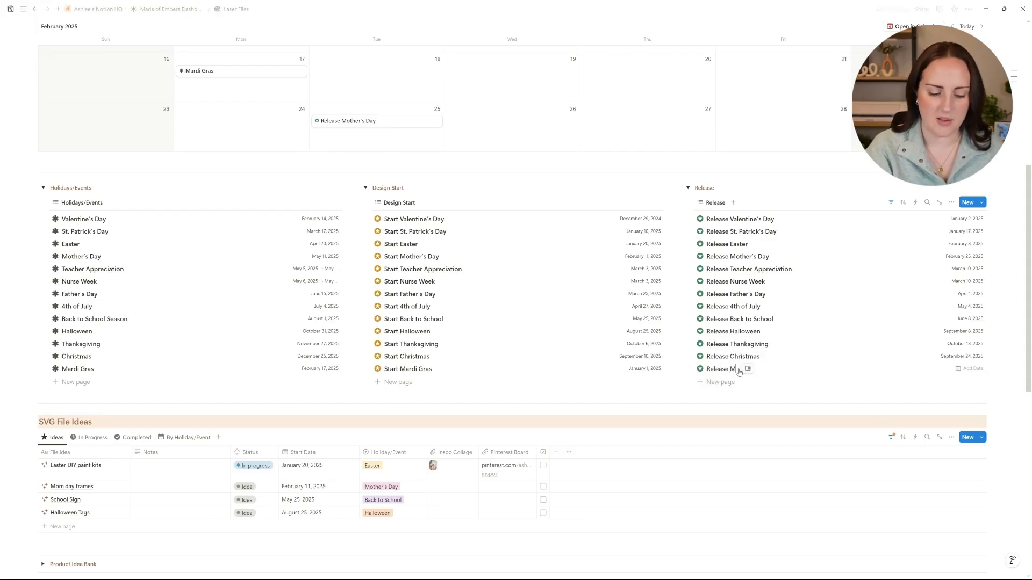
type("Mardi Gras")
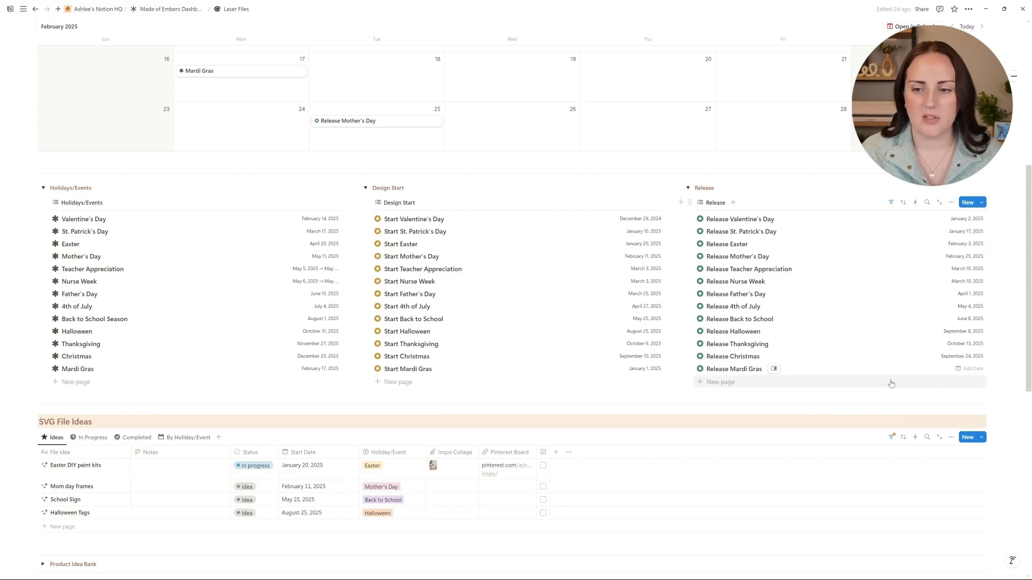
- Open the Release template of the Design Release Calendar for editing and browse the icons and emojis available for it
left_click(984, 203)
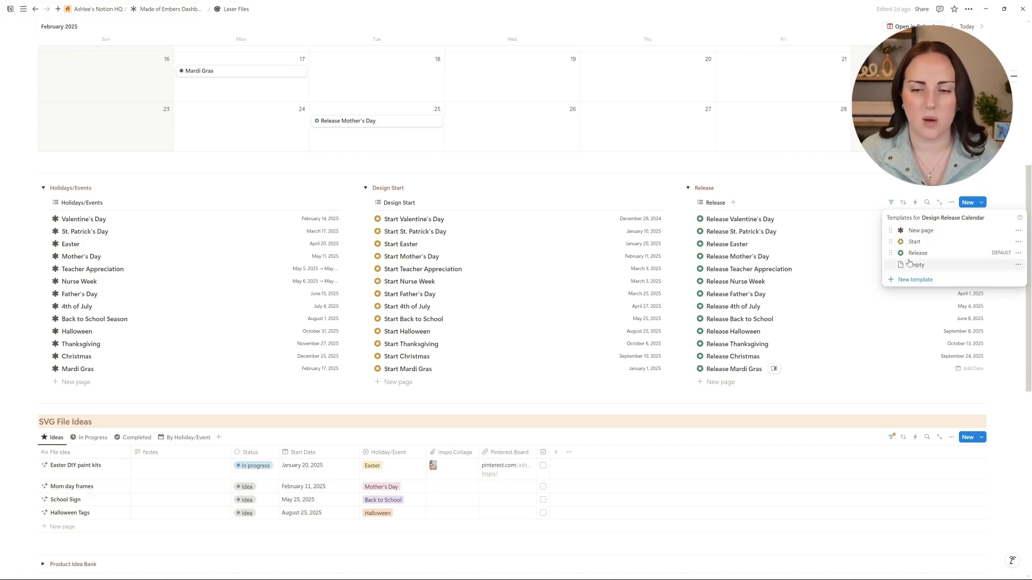
left_click(1018, 253)
left_click(938, 254)
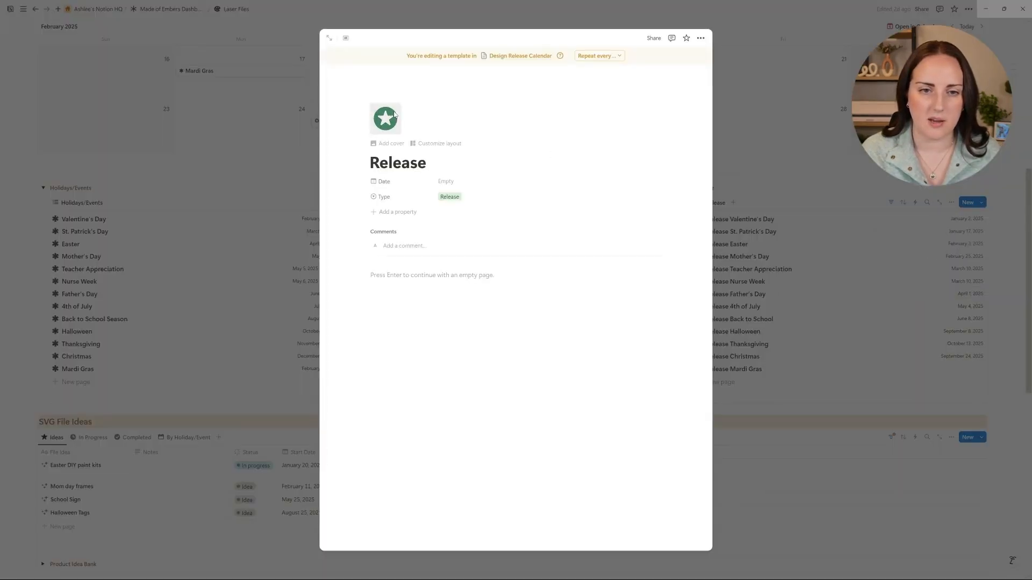
left_click(376, 129)
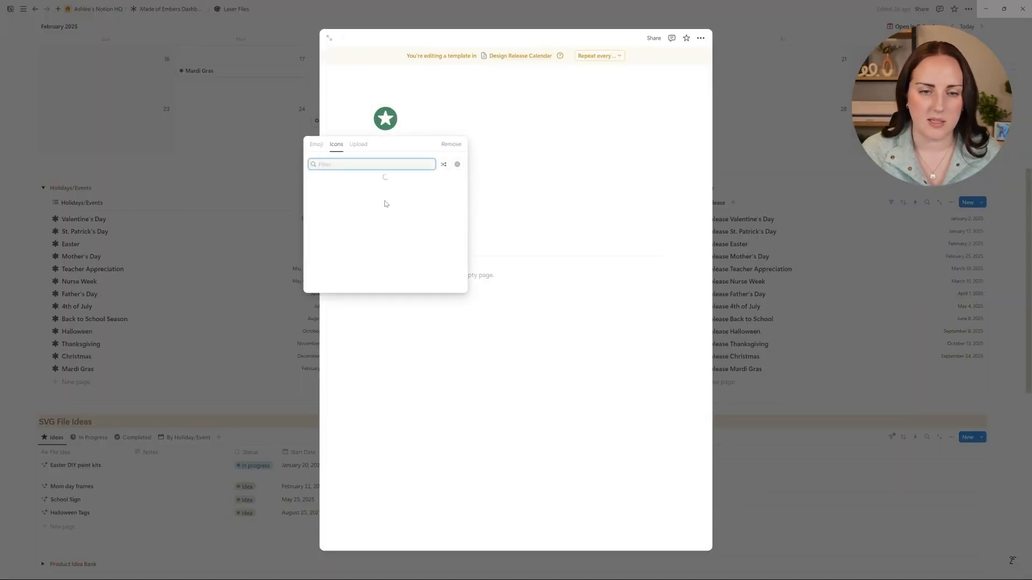
scroll(398, 248, "down", 3)
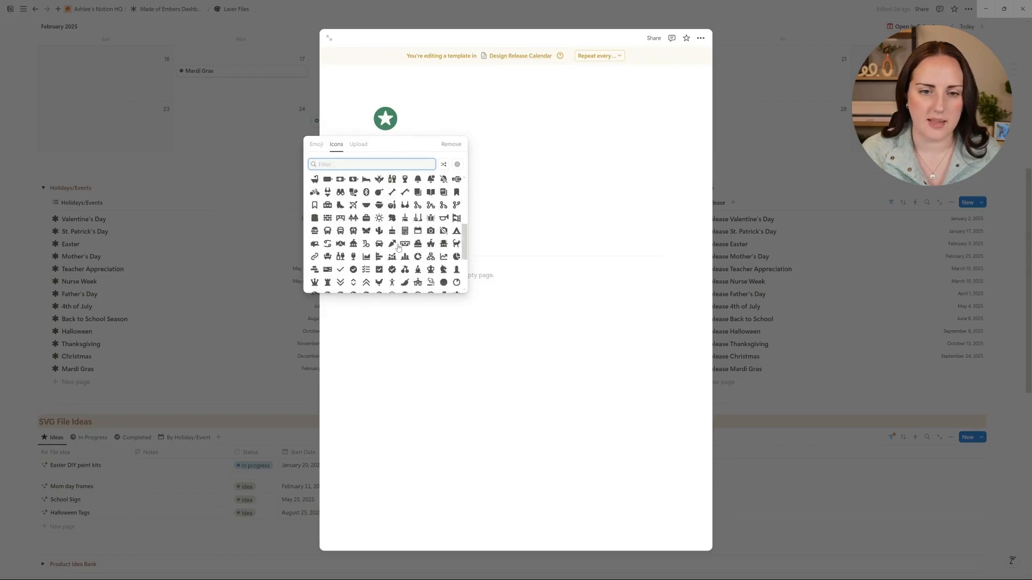
scroll(398, 248, "up", 4)
left_click(316, 145)
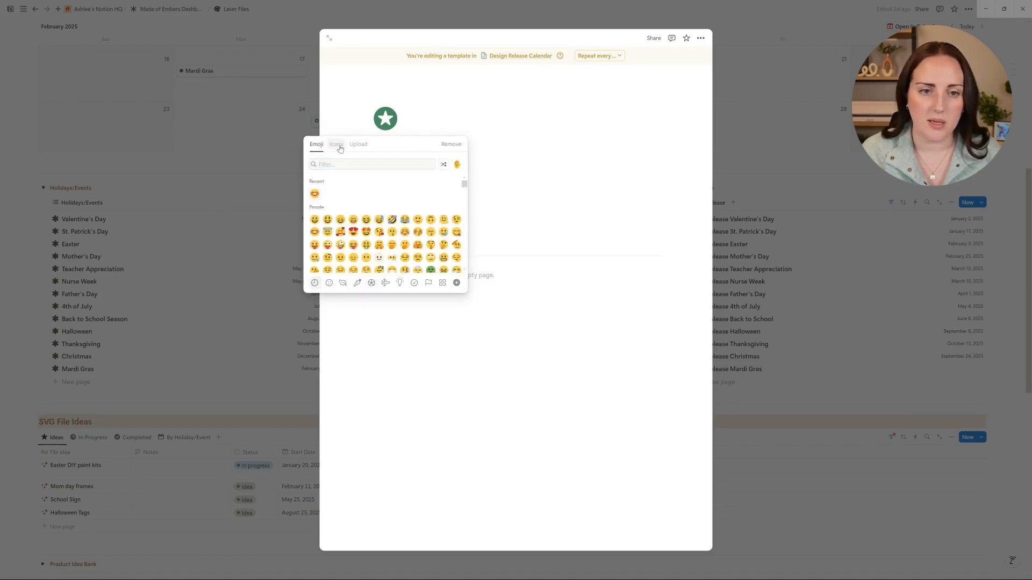
left_click(336, 144)
mouse_move(328, 195)
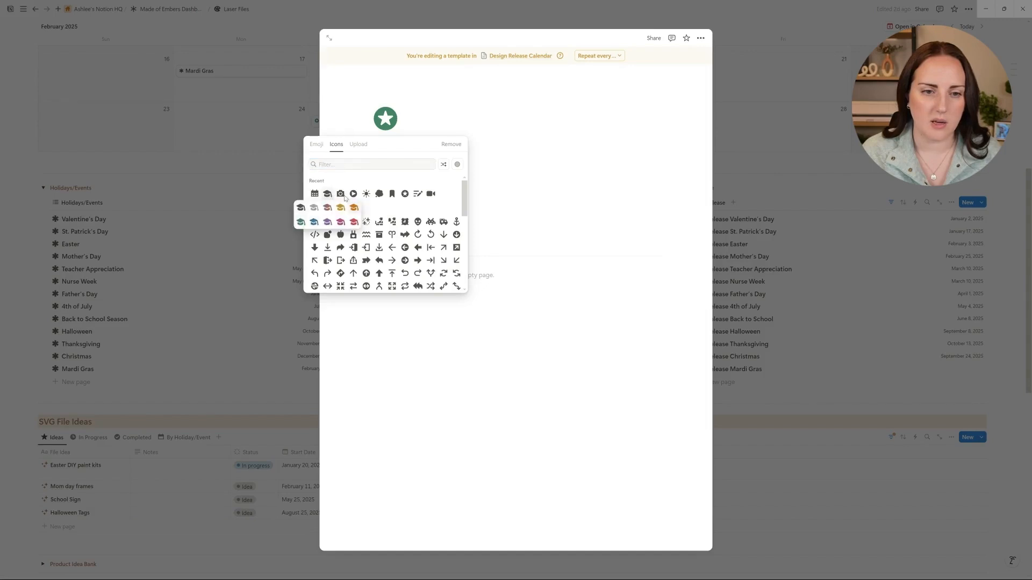
- View the Release template as a full page, then go back to the Laser Files page and close the template
left_click(329, 39)
left_click(329, 38)
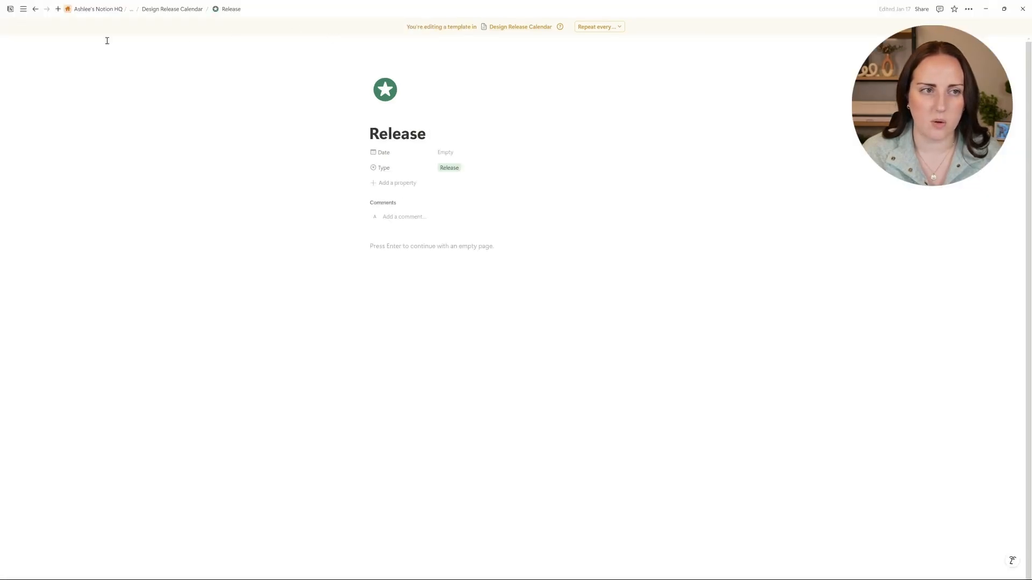
left_click(36, 9)
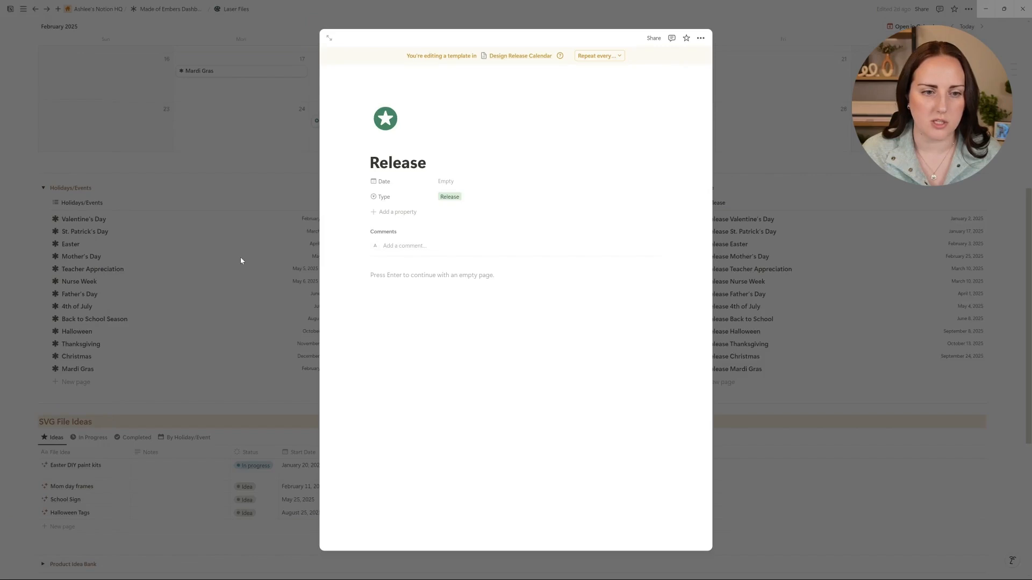
left_click(242, 260)
- Collapse the Holidays/Events, Design Start and Release toggle lists
scroll(215, 279, "down", 3)
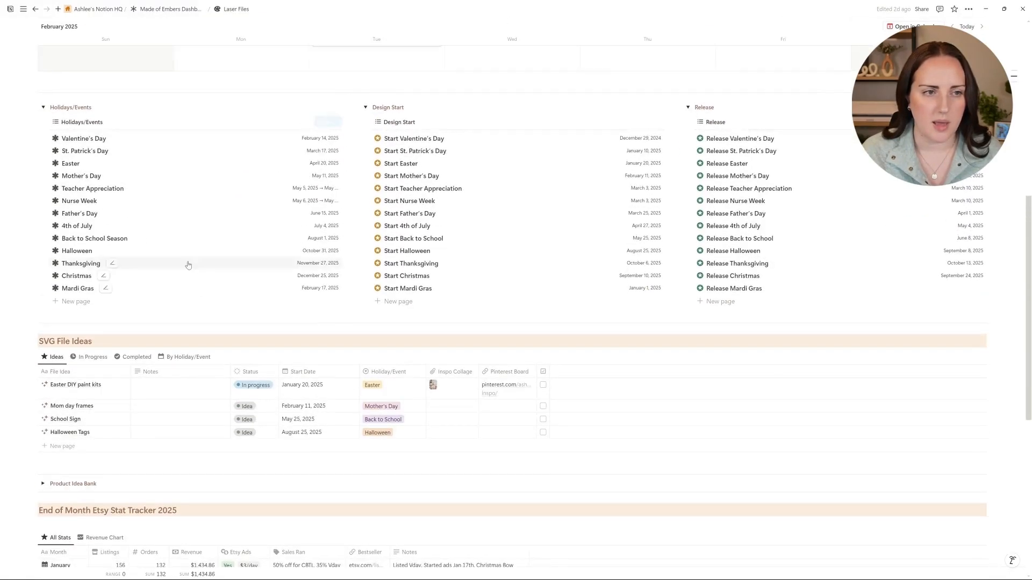
left_click(43, 107)
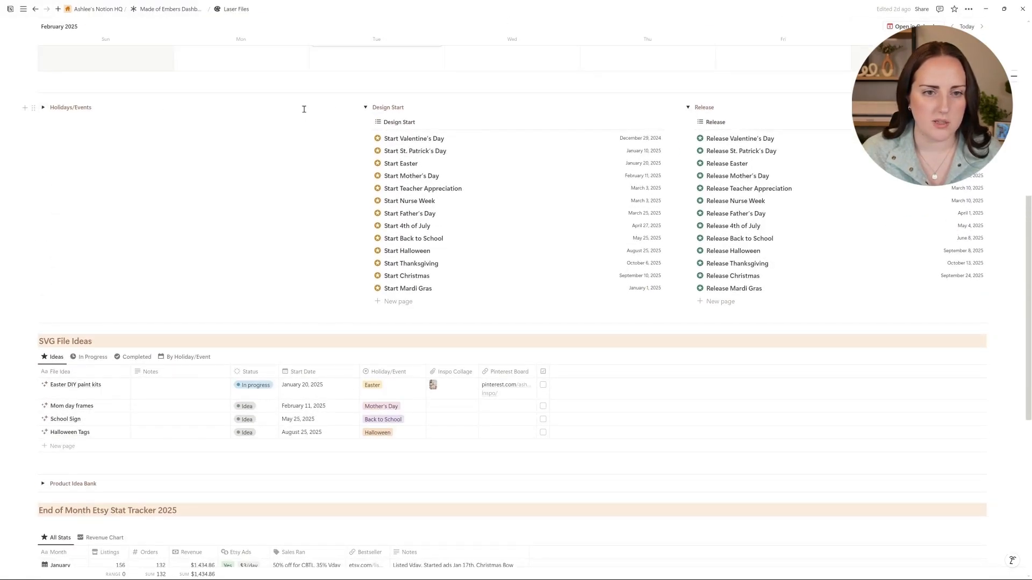
left_click(366, 107)
left_click(687, 108)
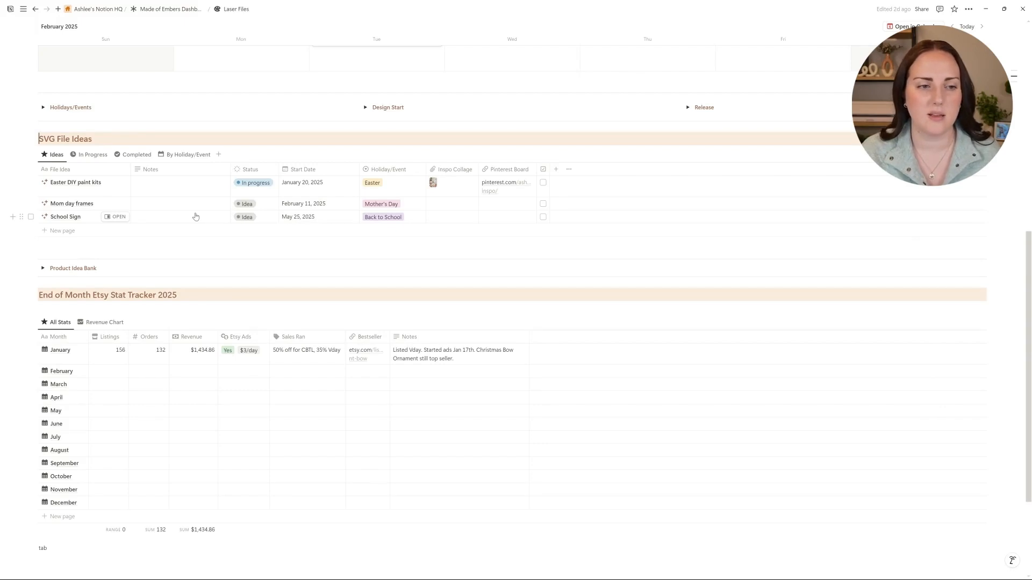
- Check the file option in School Sign's Inspo Collage field, and preview the collage image of Easter DIY paint kits
left_click(451, 217)
key("Escape")
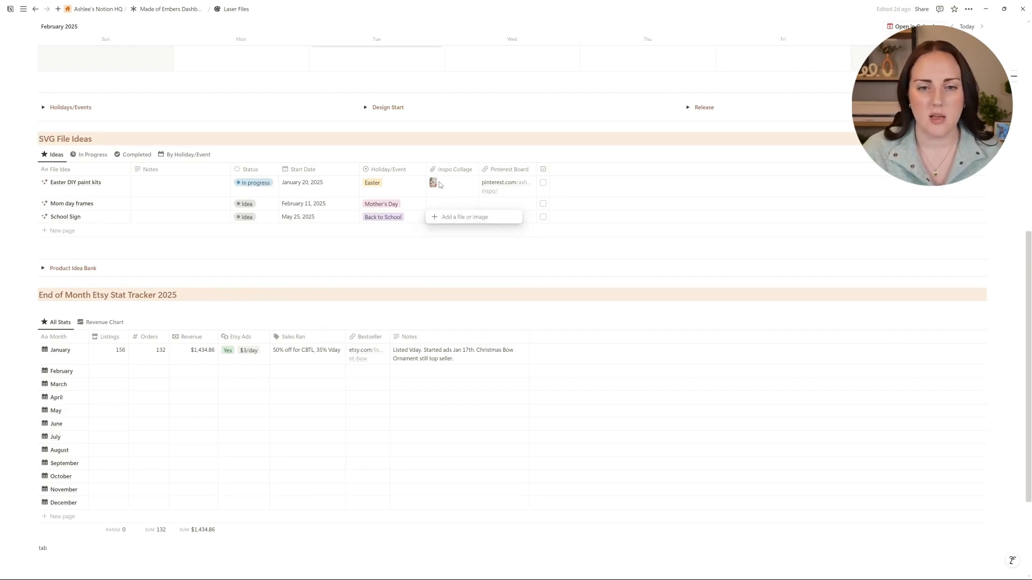
left_click(434, 183)
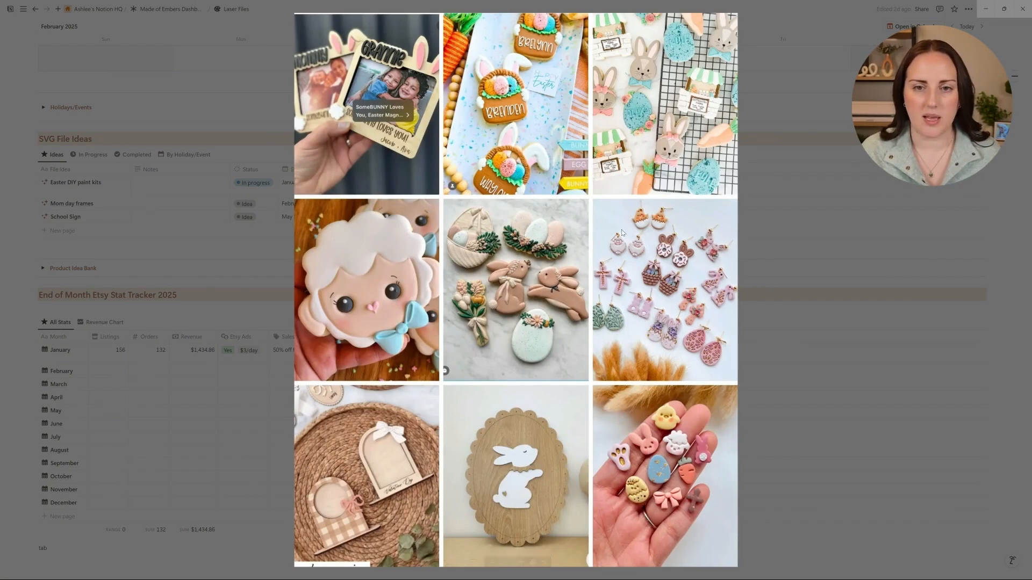
left_click(811, 236)
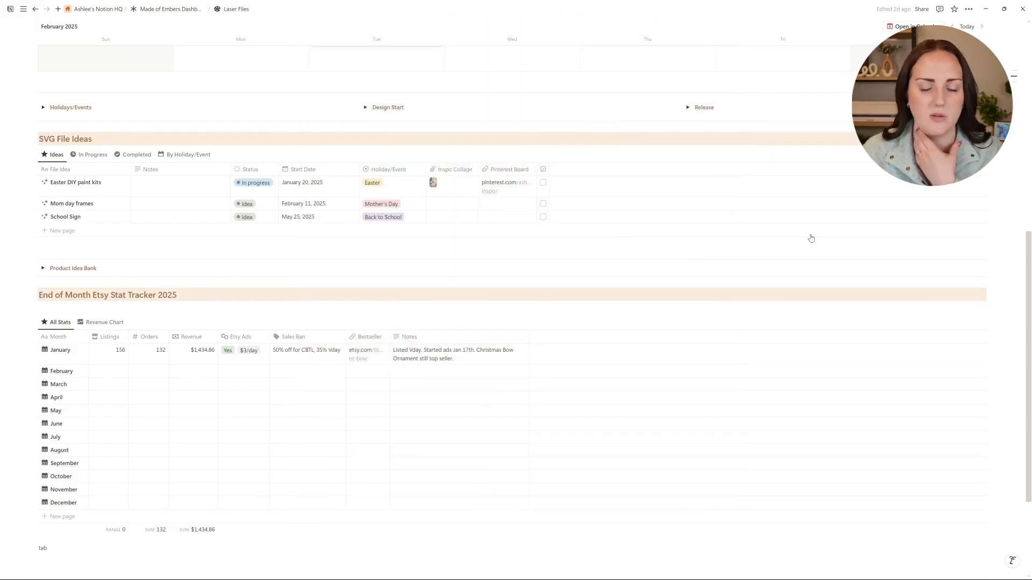
- Tick the checkbox of the Easter DIY paint kits idea in the SVG File Ideas table
left_click(544, 185)
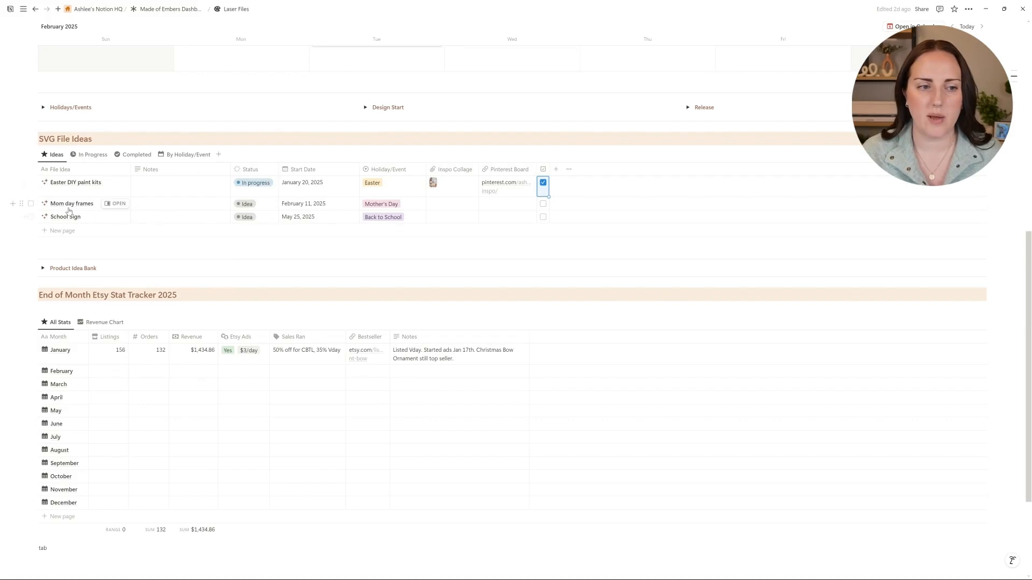
- Check the status options for Mom day frames, and view the Design Start list
left_click(248, 206)
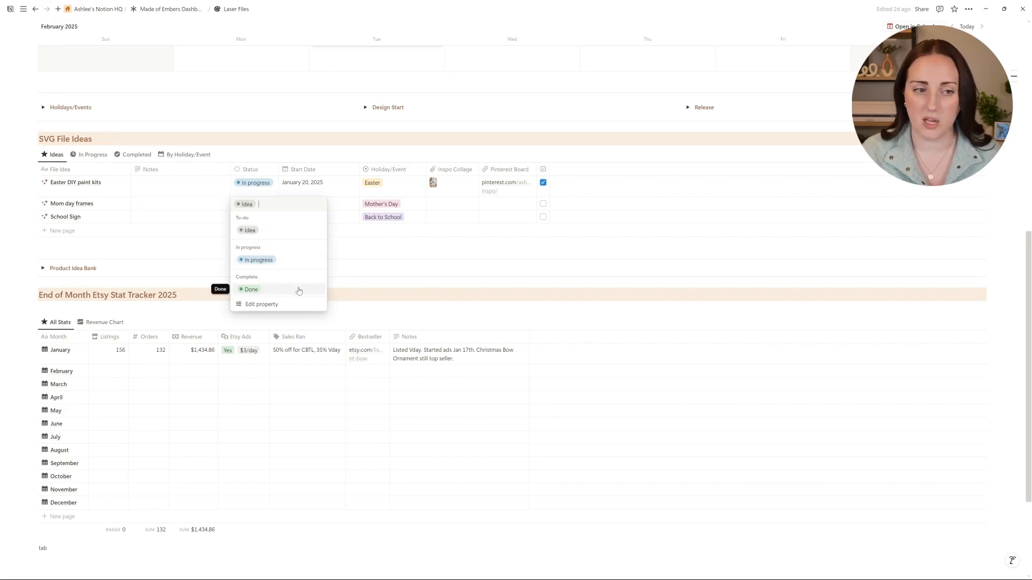
left_click(382, 281)
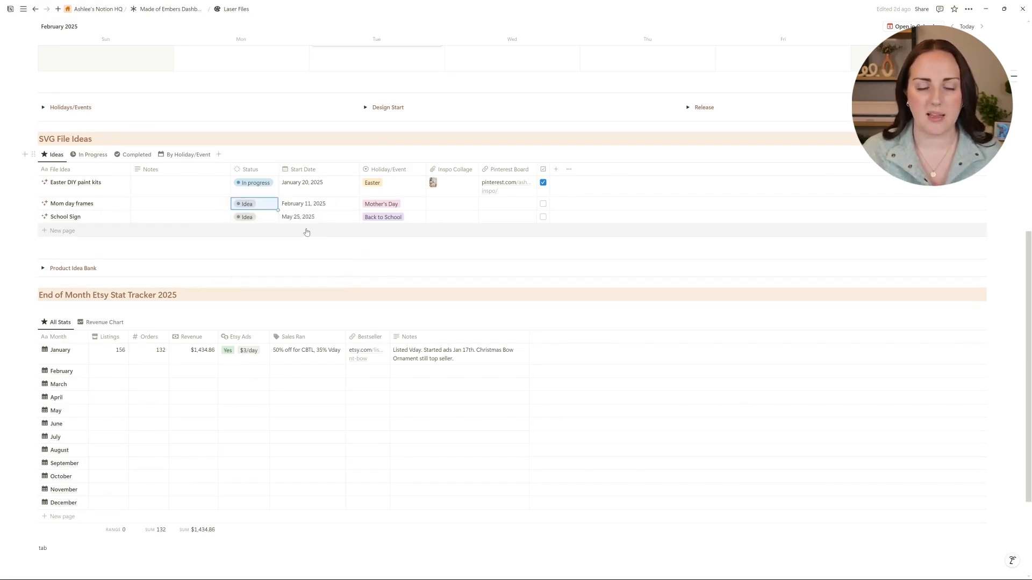
left_click(365, 110)
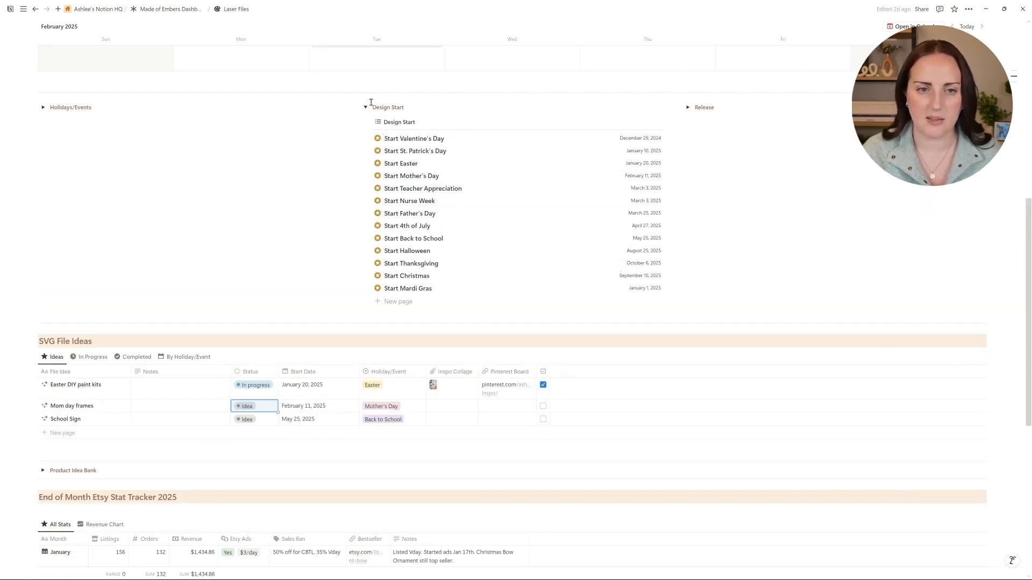
left_click(366, 107)
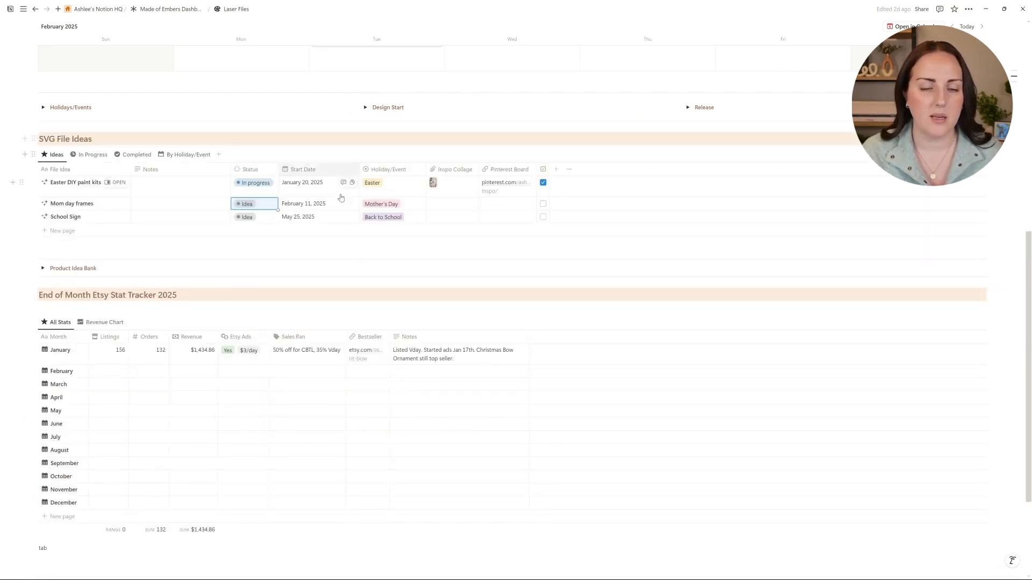
- Replace School Sign's Holiday/Event value with a newly created Mardi Gras option
left_click(379, 219)
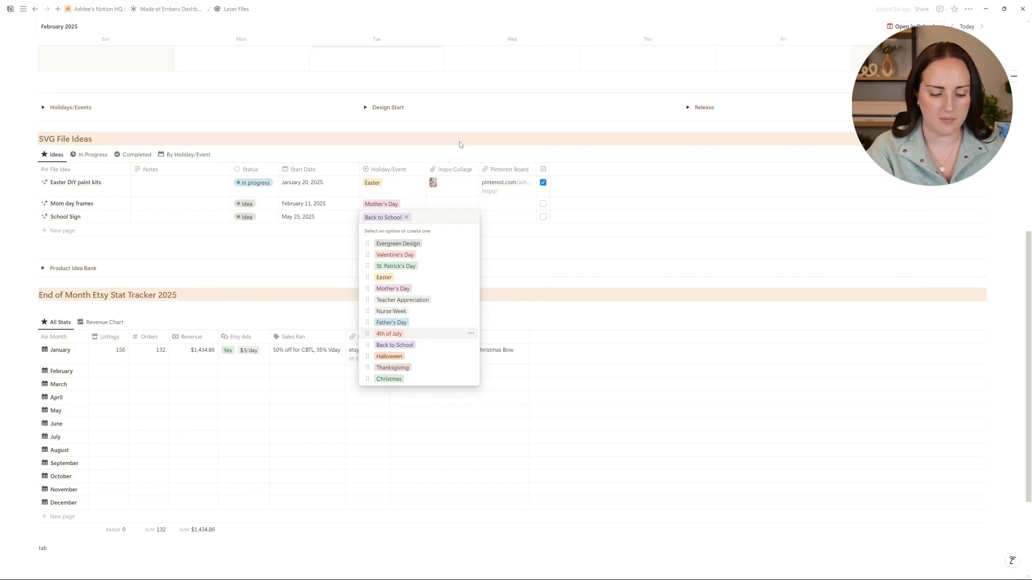
type("Mardi Gras")
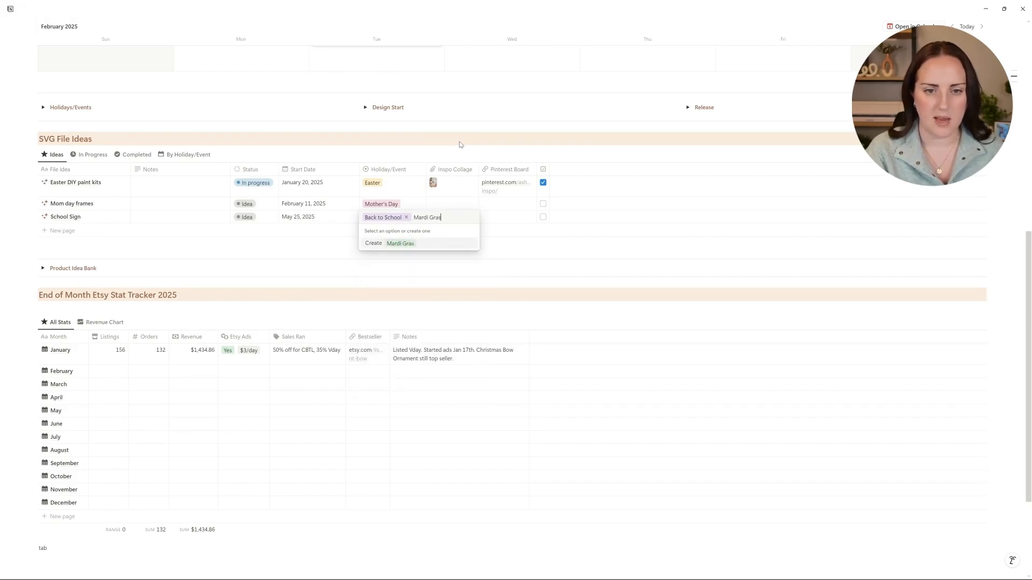
key("Return")
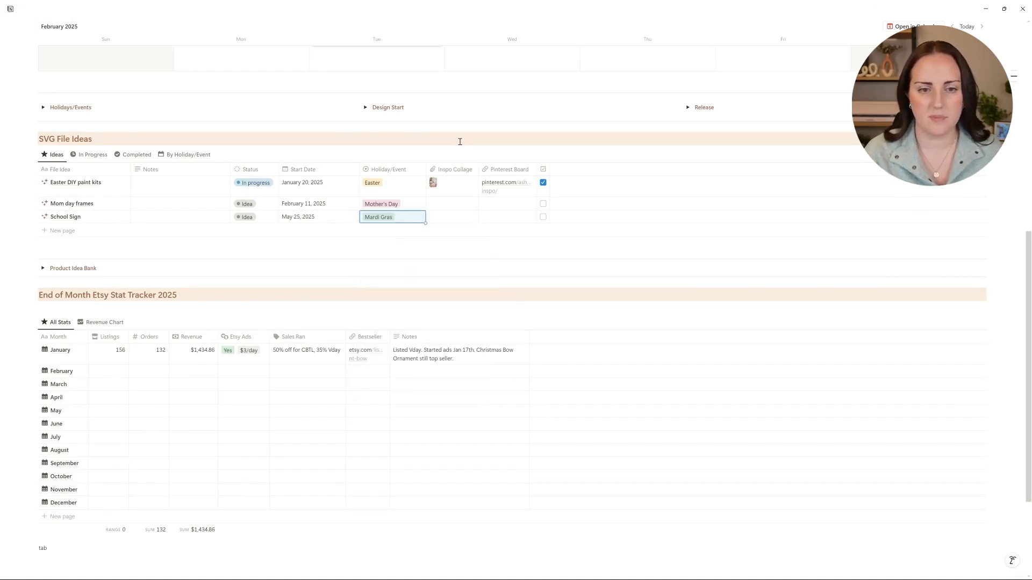
- Delete the Mardi Gras option from the Holiday/Event property and confirm the deletion
left_click(406, 217)
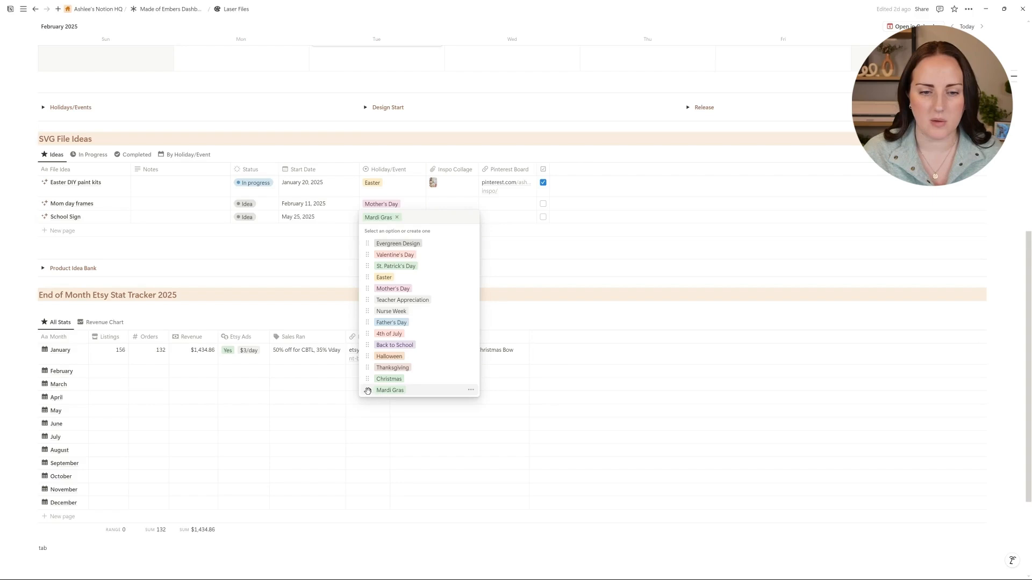
mouse_move(367, 390)
left_mouse_down()
mouse_move(369, 244)
mouse_move(369, 391)
left_mouse_up()
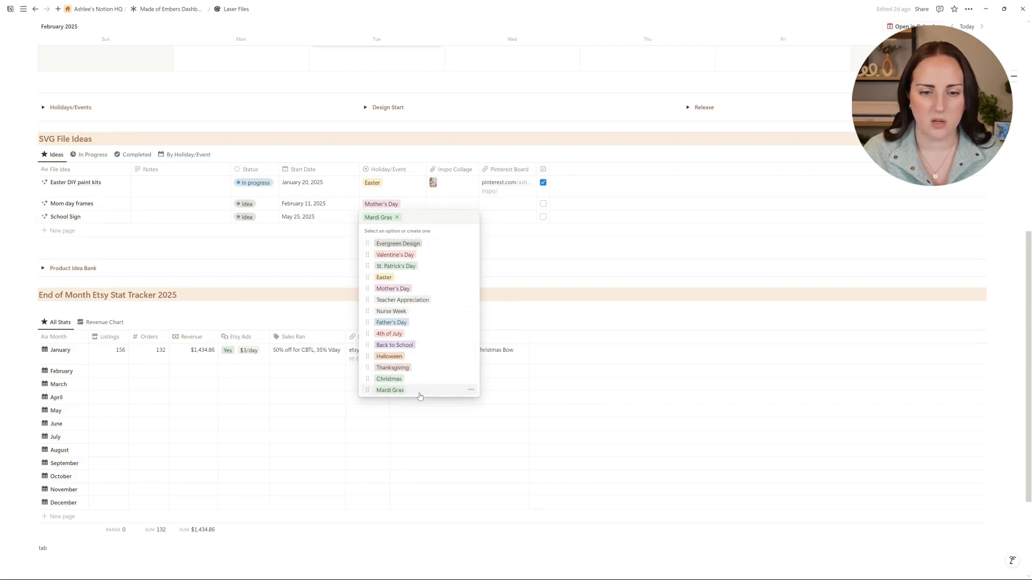
left_click(471, 391)
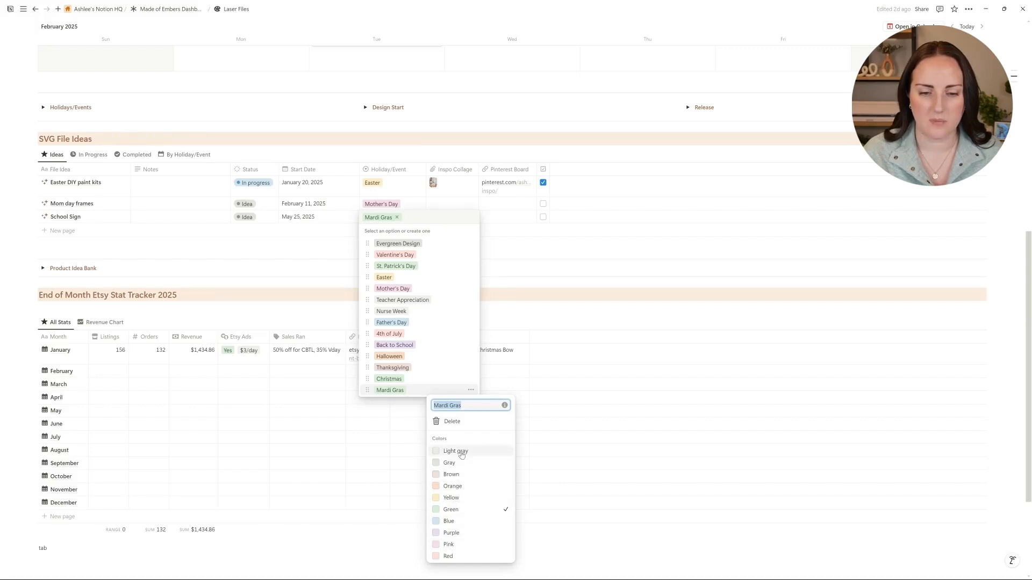
left_click(454, 422)
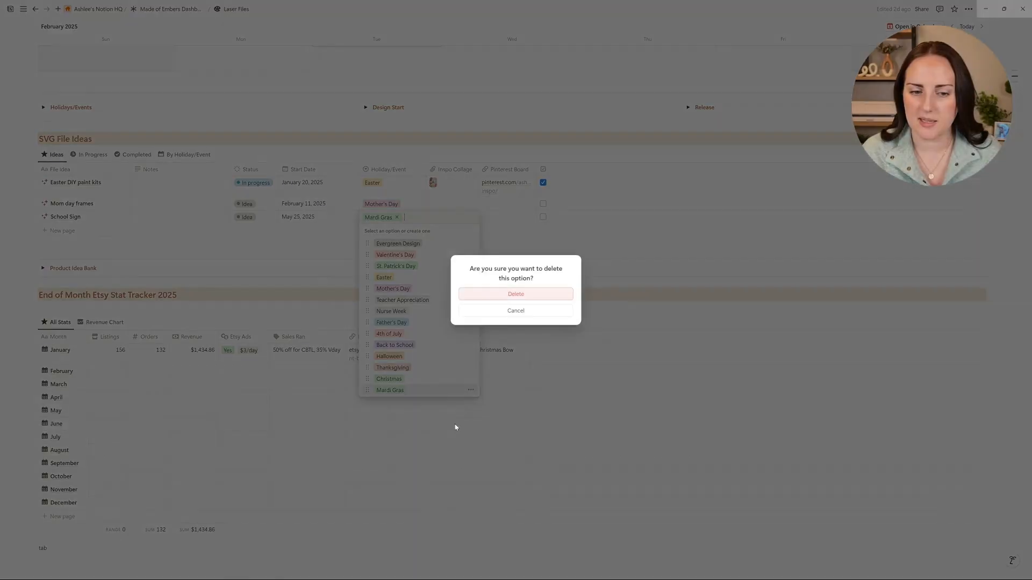
left_click(494, 291)
left_click(496, 266)
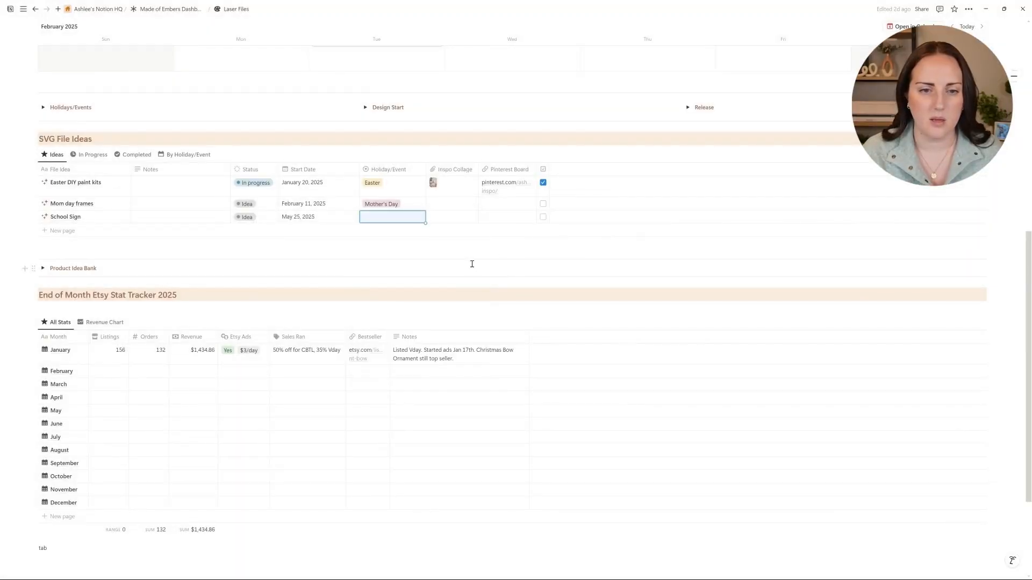
- Add a new entry named Mardi Gras to the SVG File Ideas table
left_click(59, 233)
type("Mot")
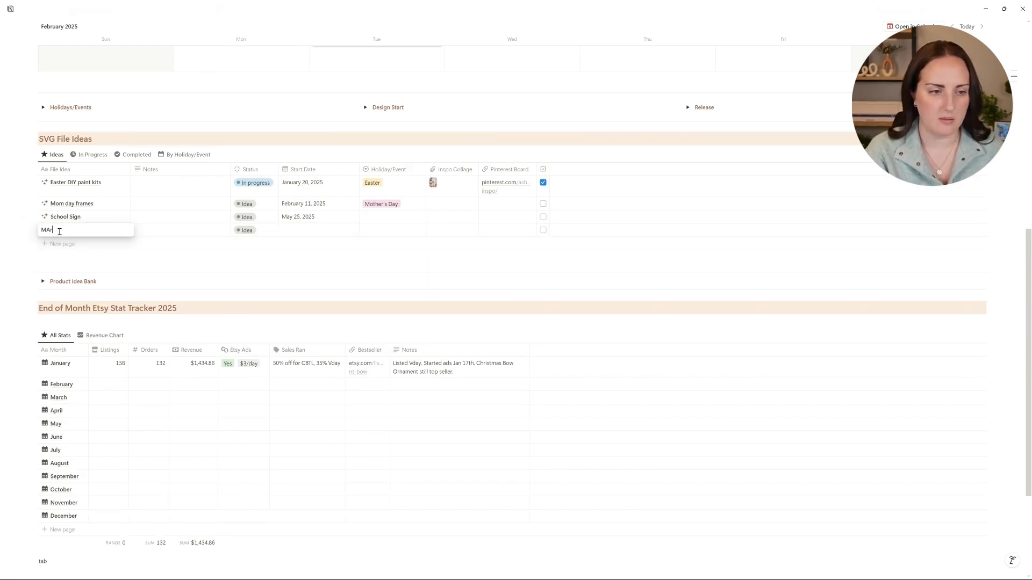
key("BackSpace")
key("BackSpace")
type("ardi")
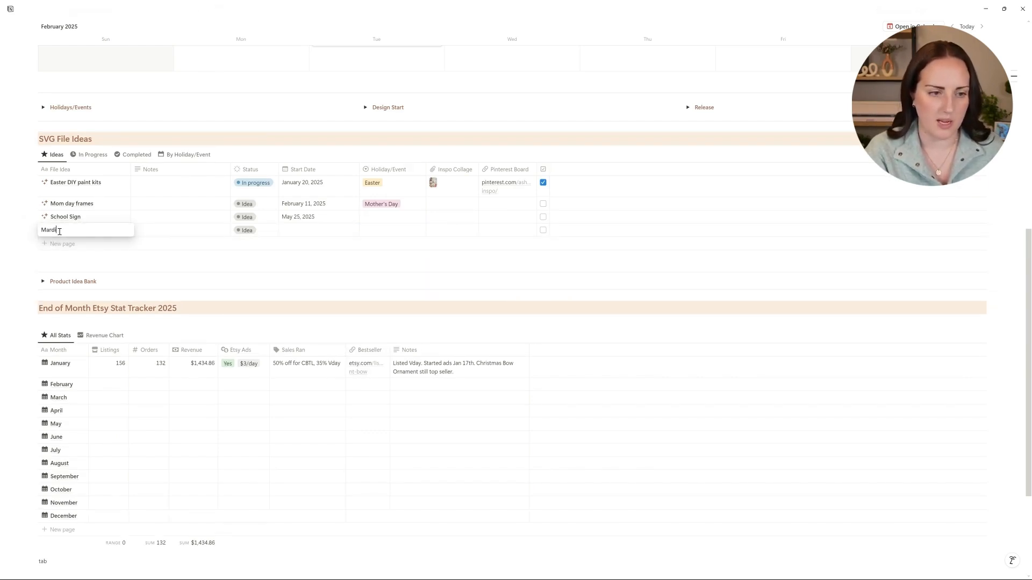
type(" Gras")
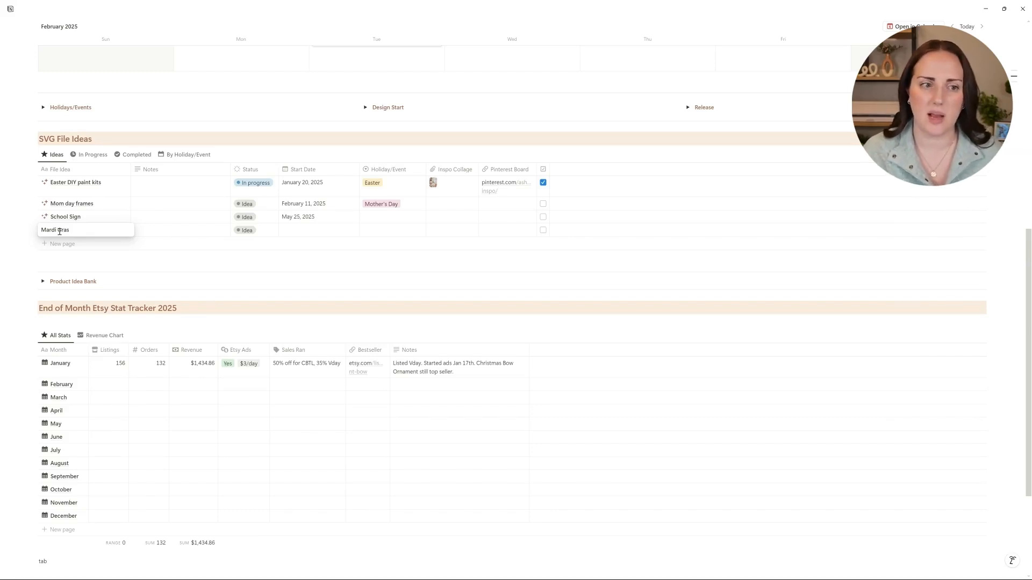
- Replace the new SVG file idea's name with Halloween countdown sign
key("BackSpace")
key("BackSpace")
key("BackSpace")
key("BackSpace")
key("BackSpace")
key("BackSpace")
key("BackSpace")
key("BackSpace")
key("BackSpace")
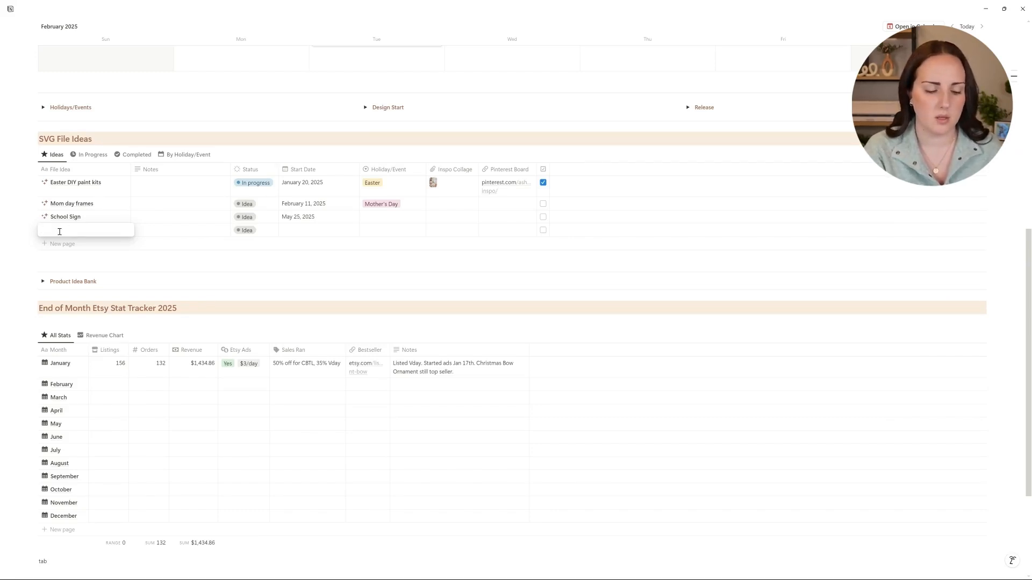
type("Hall")
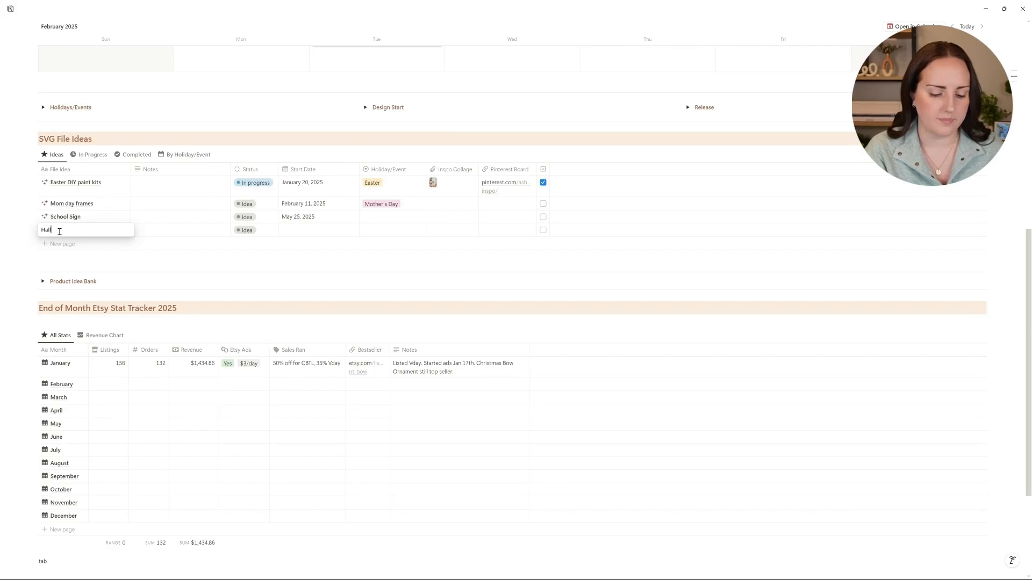
type("owen cou")
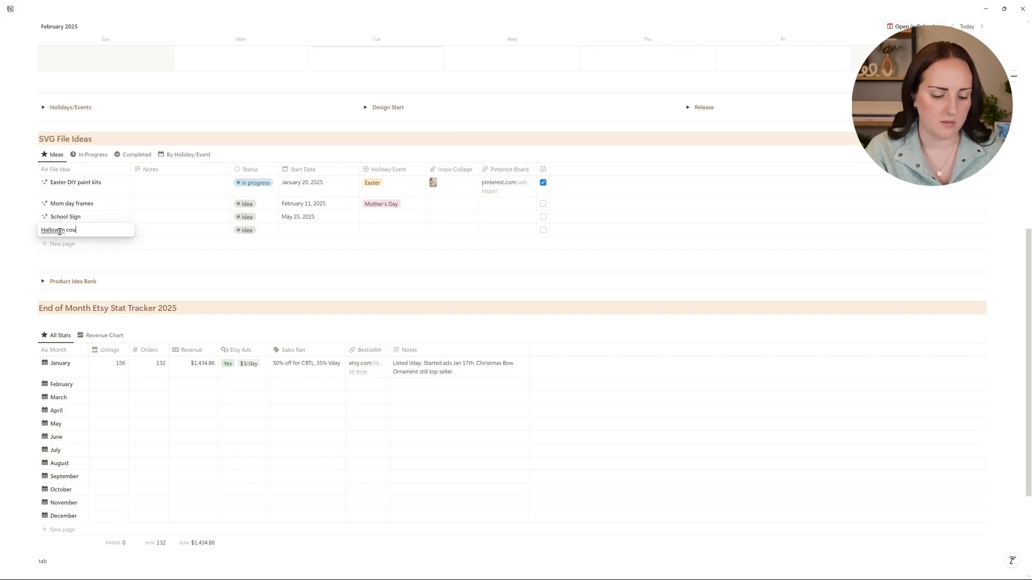
type("ntdown sign")
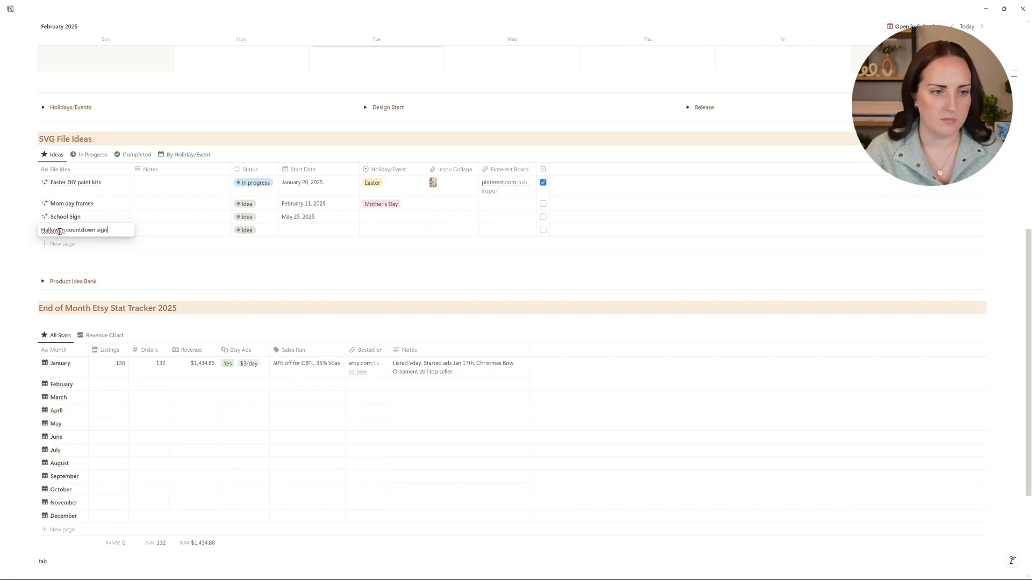
left_click(59, 230)
type("e")
key("Return")
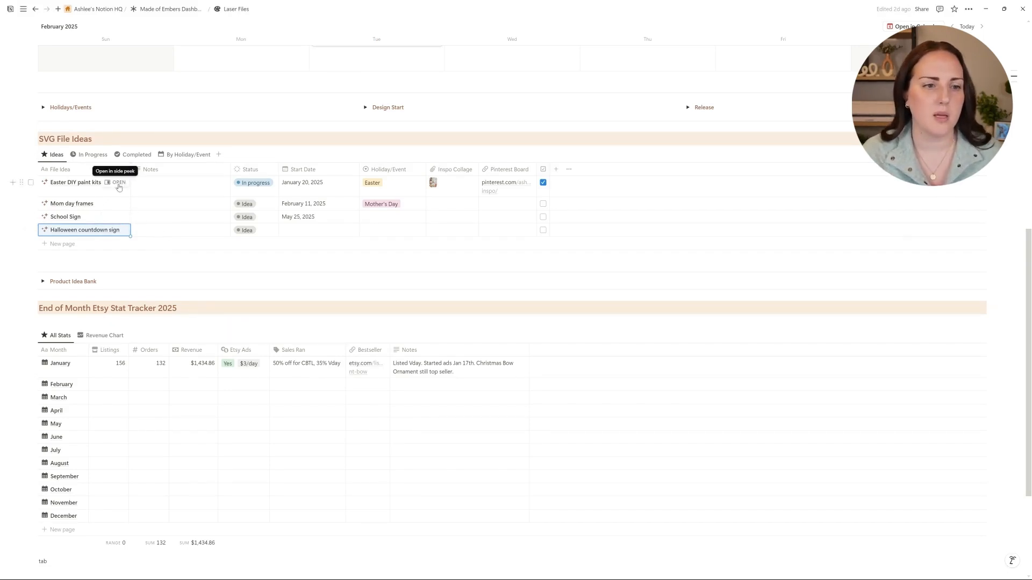
- Set the status of Easter DIY paint kits to Done and check the In Progress and Completed views
left_click(253, 184)
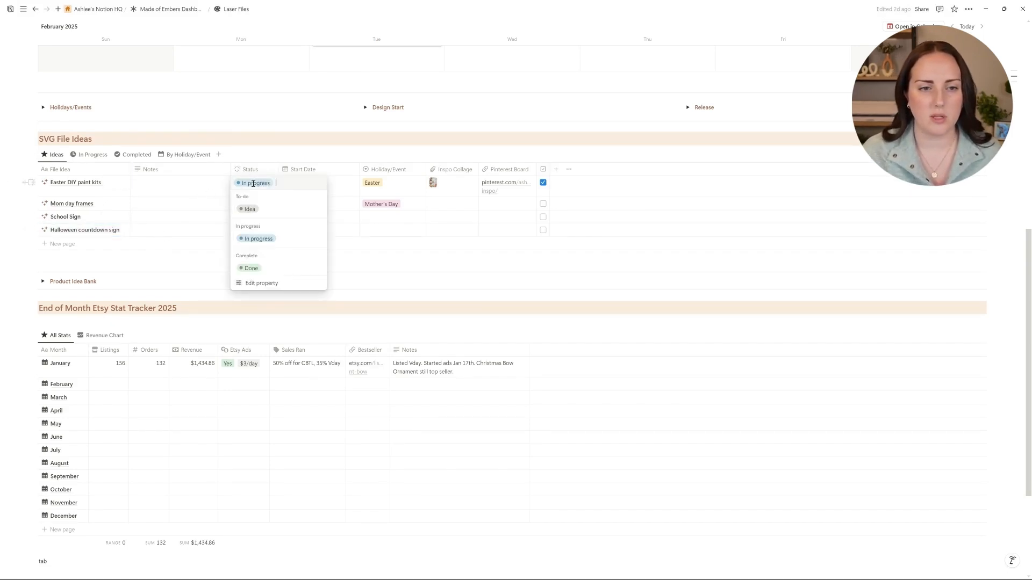
left_click(255, 272)
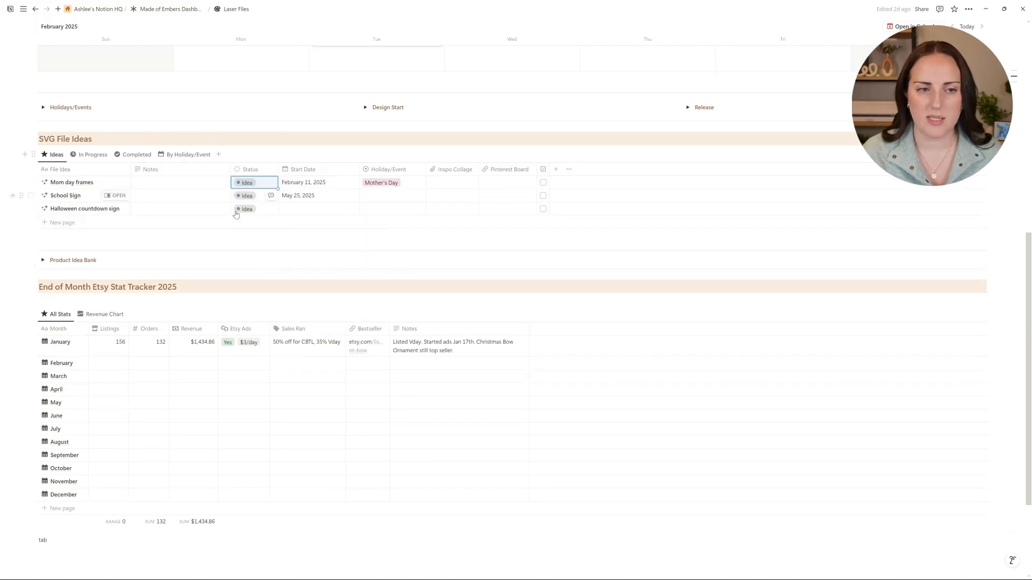
left_click(135, 156)
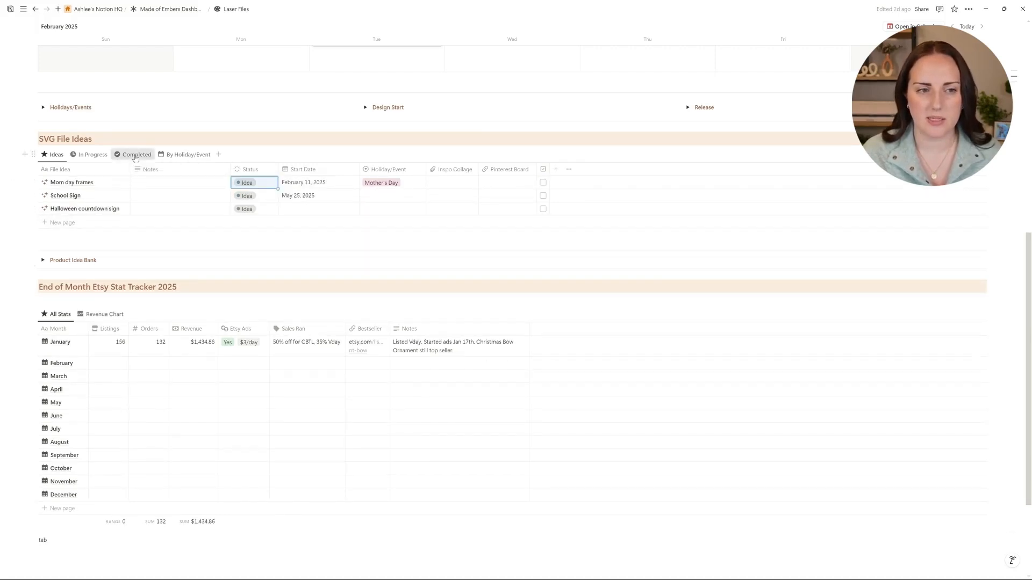
left_click(92, 155)
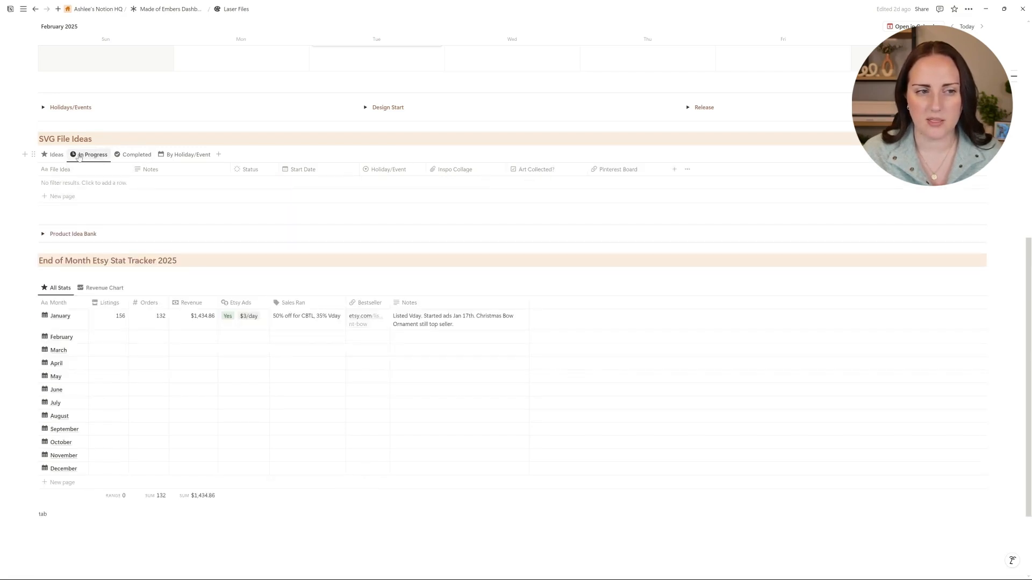
left_click(56, 155)
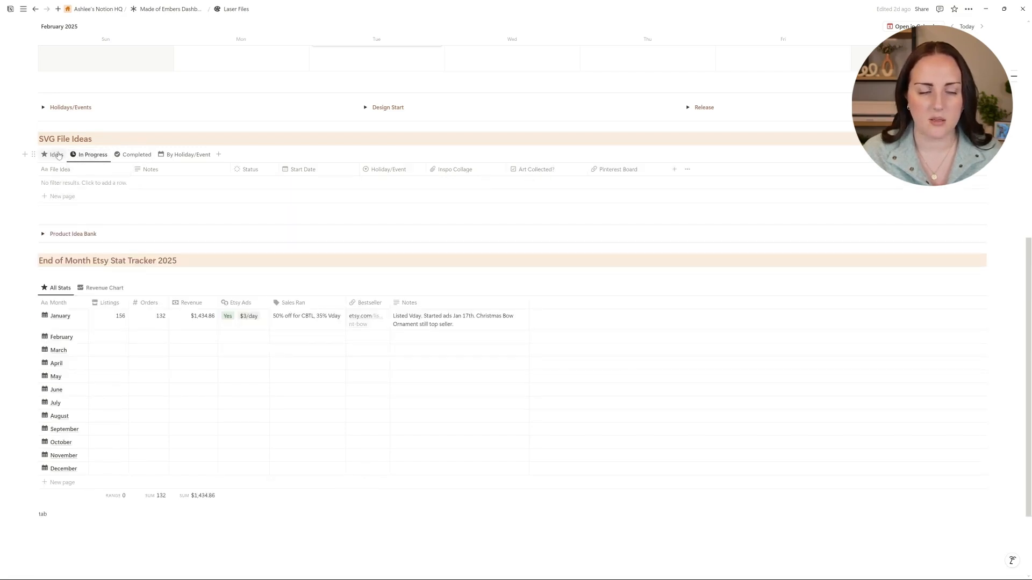
left_click(135, 154)
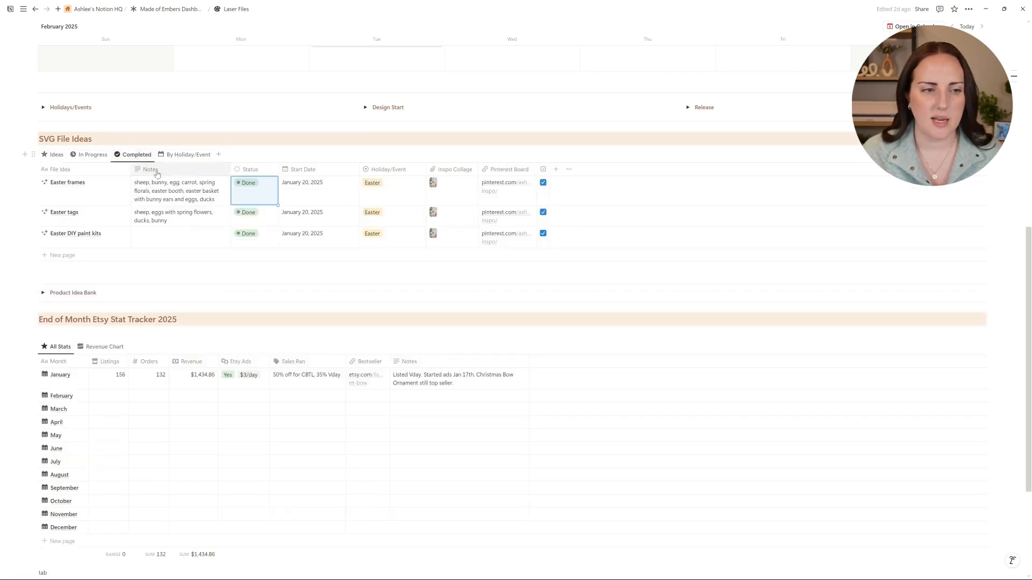
- Set Easter DIY paint kits back to In progress, and check it in the Ideas and In Progress views
left_click(248, 237)
left_click(257, 291)
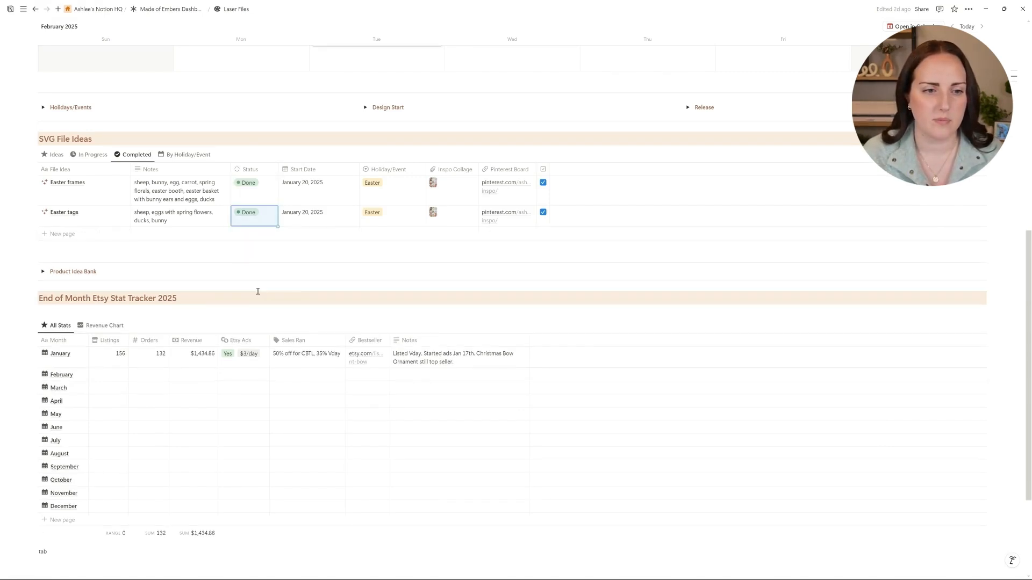
left_click(54, 154)
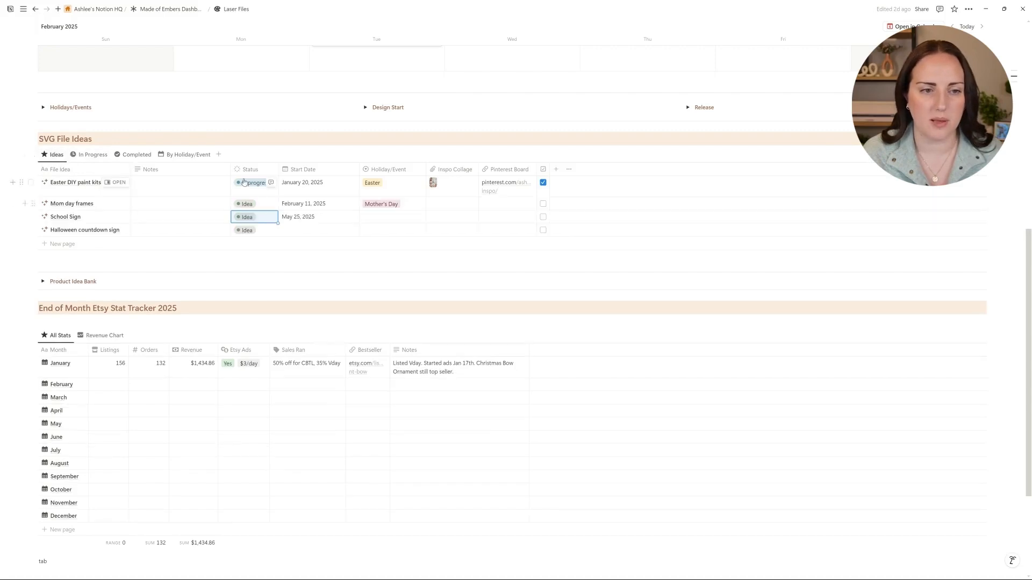
left_click(100, 155)
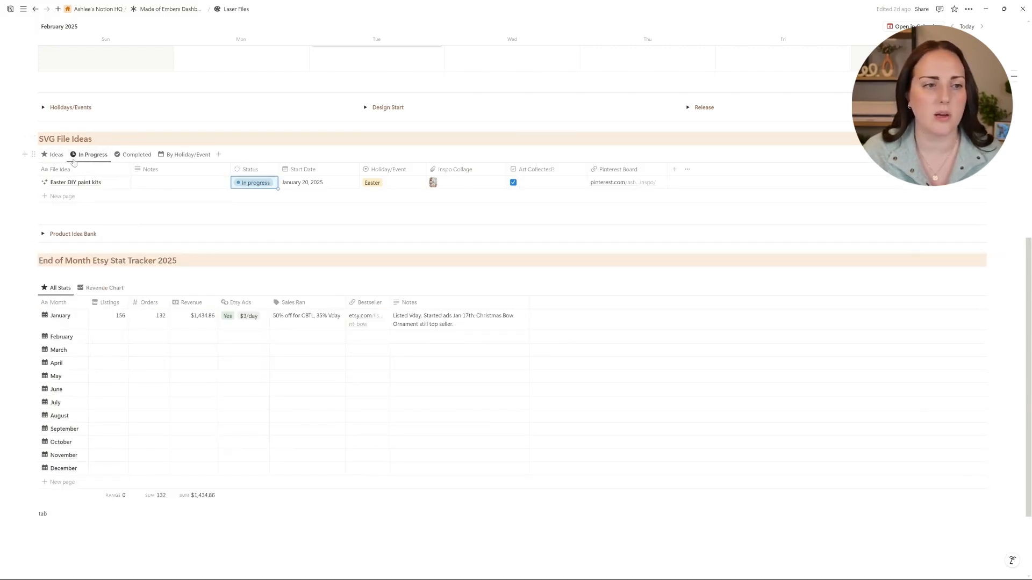
left_click(54, 155)
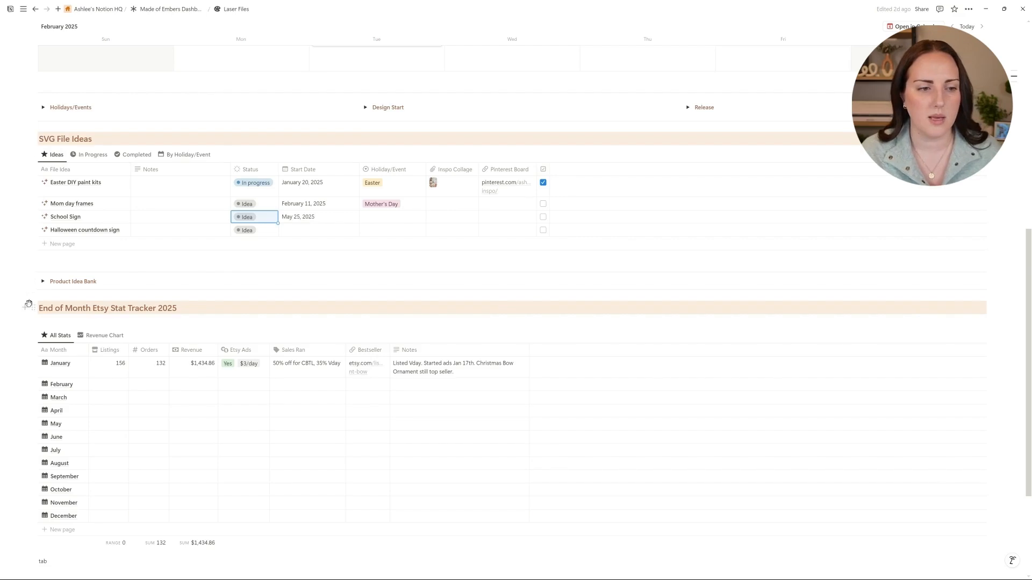
- Expand the Product Idea Bank toggle to view its contents
scroll(30, 303, "down", 1)
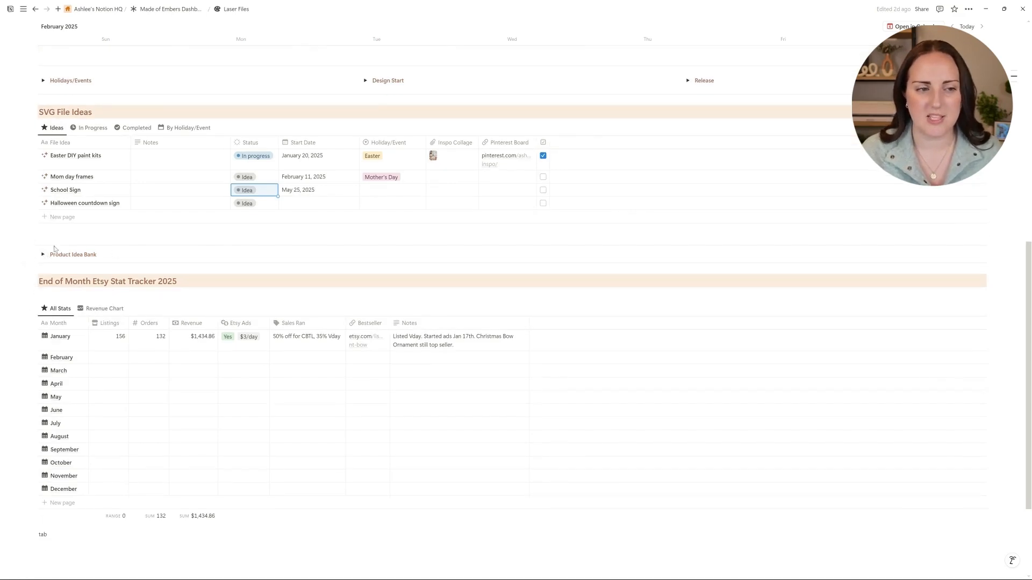
left_click(44, 254)
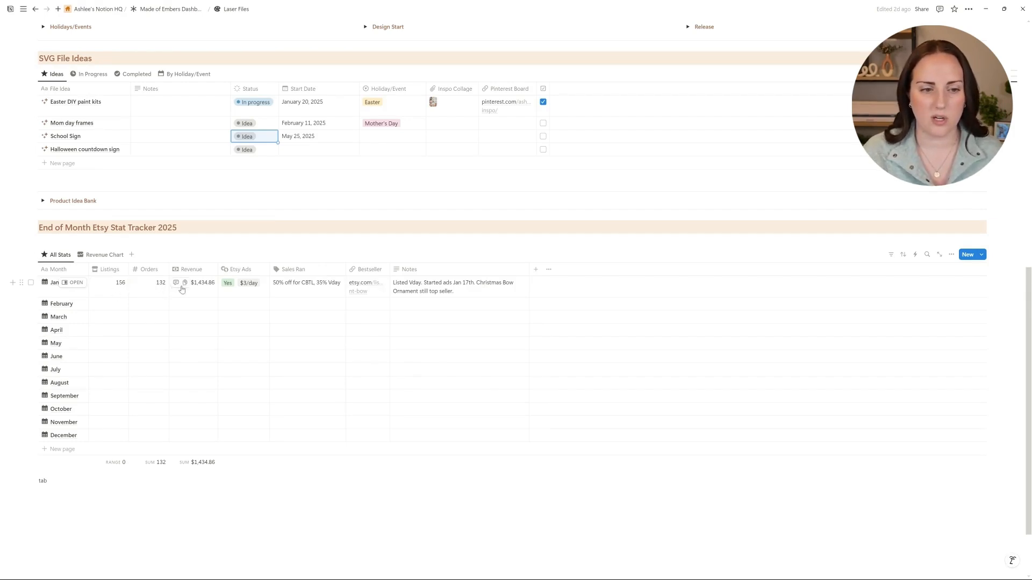
- Create a $20/day option in January's Etsy Ads field of the stat tracker
left_click(247, 294)
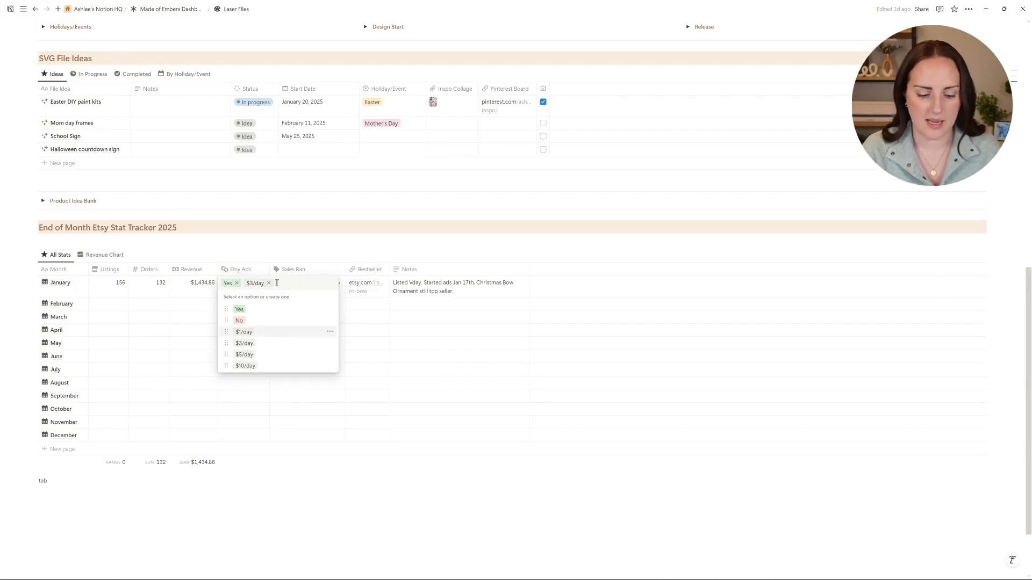
type("$20")
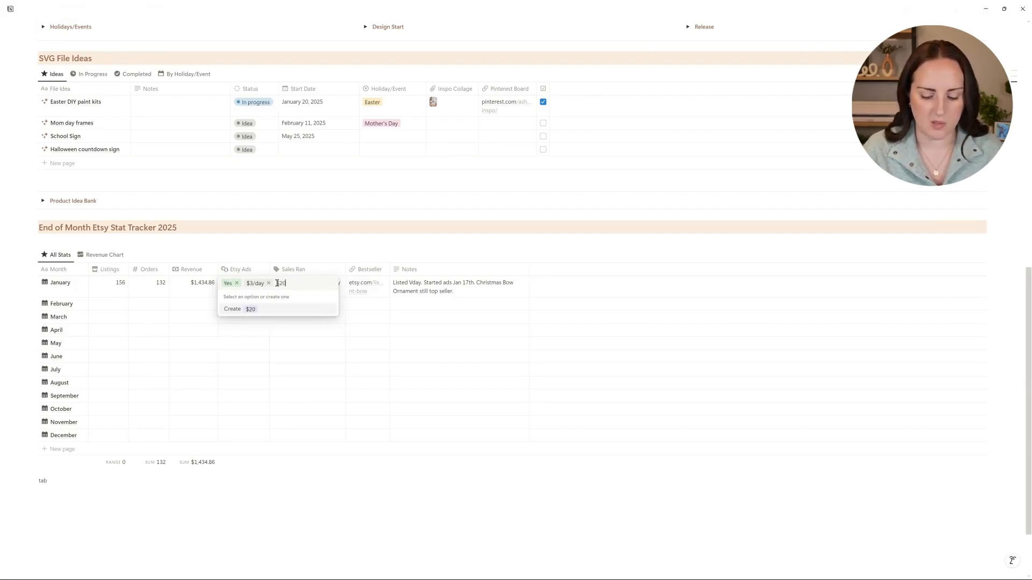
type("/day")
key("Return")
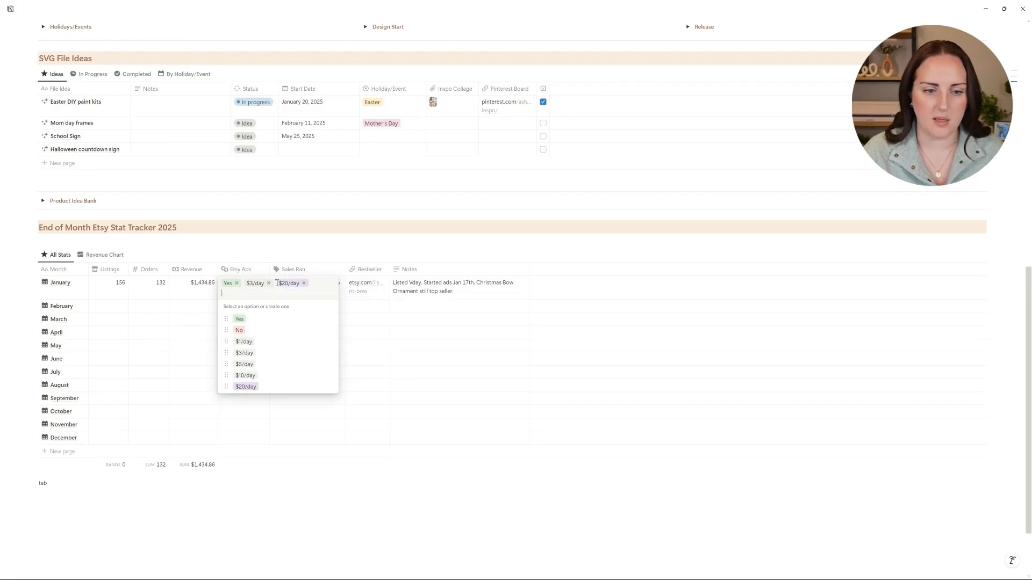
- Recolour the $20/day Etsy Ads option to light gray and remove it from January's Etsy Ads field
left_click(329, 386)
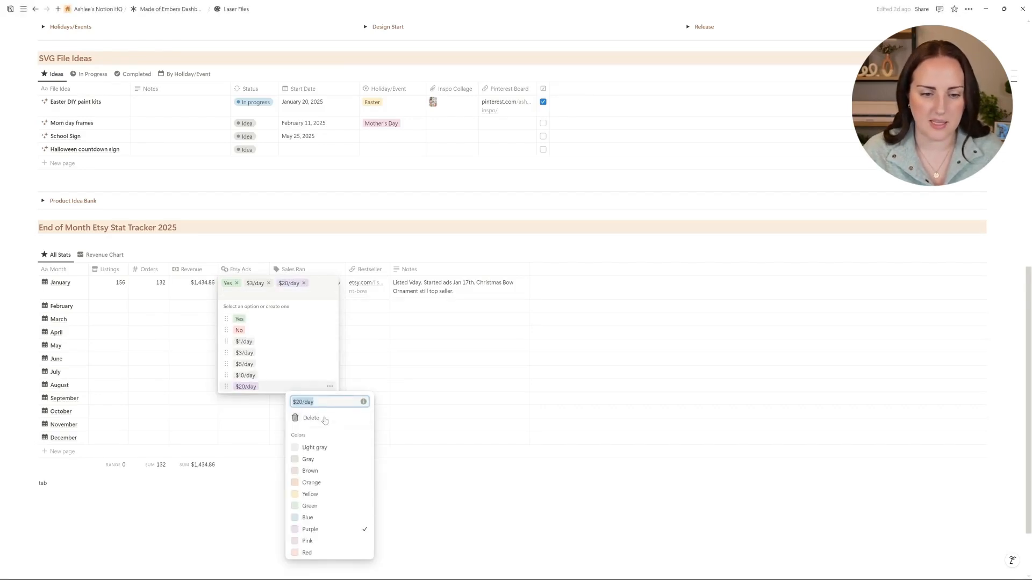
left_click(317, 447)
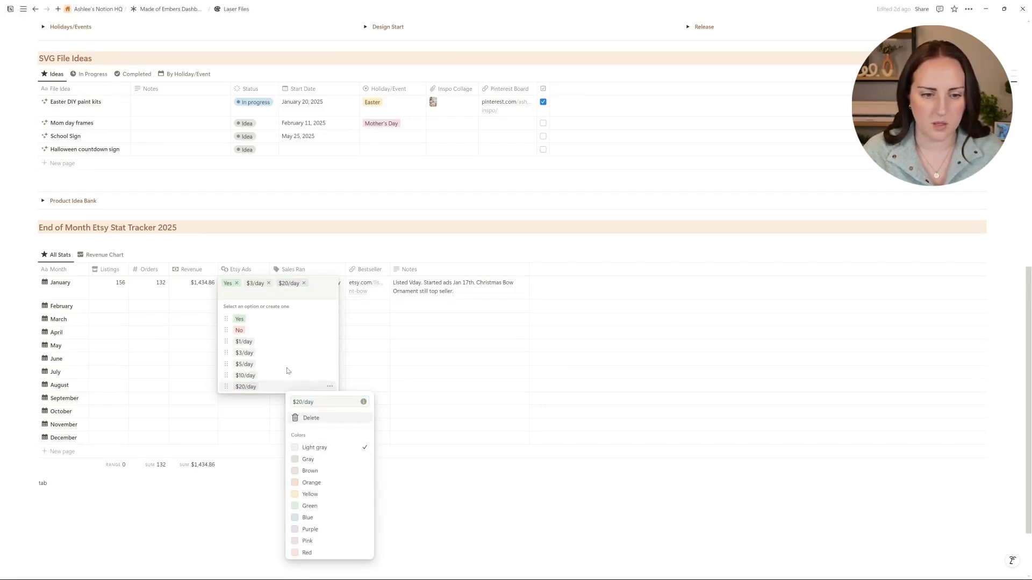
key("Escape")
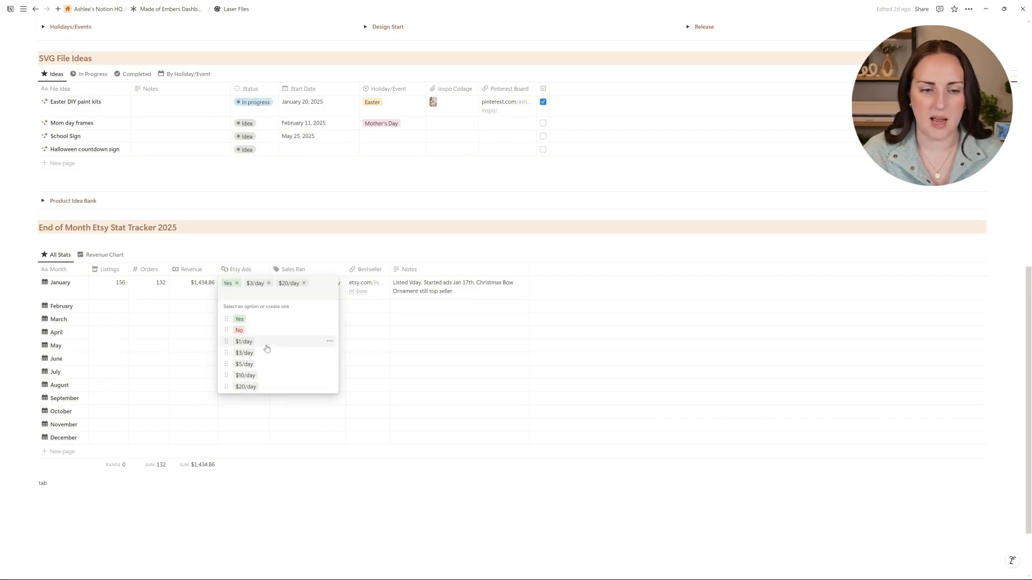
left_click(304, 283)
key("Escape")
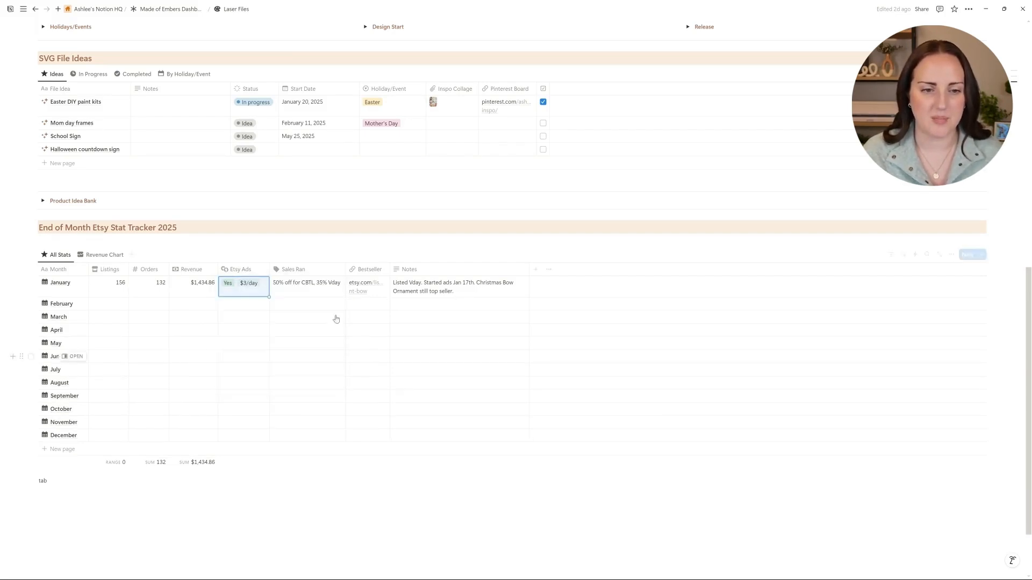
- View the full contents of January's Sales Ran and Notes fields in the stat tracker
left_click(309, 295)
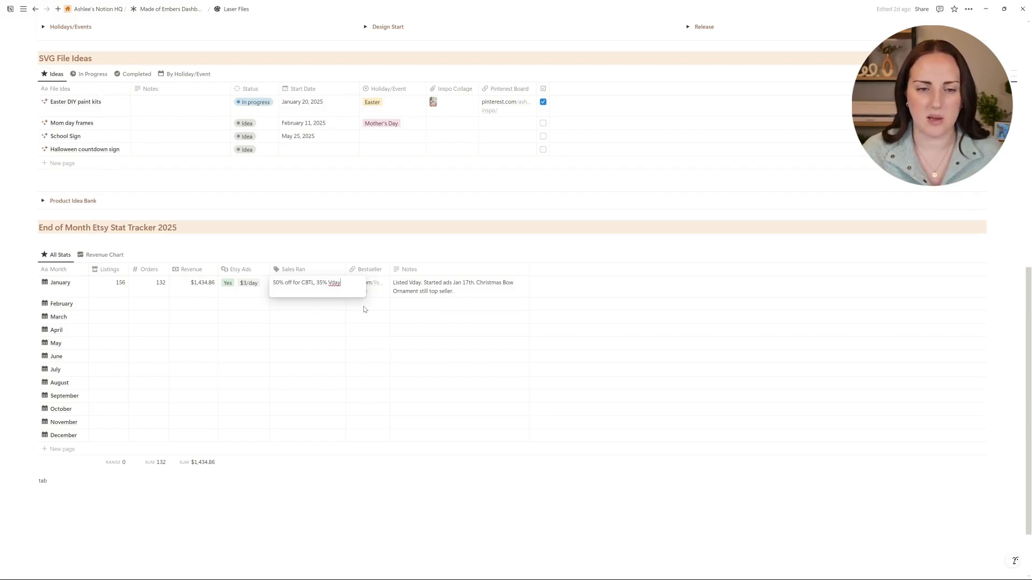
key("Escape")
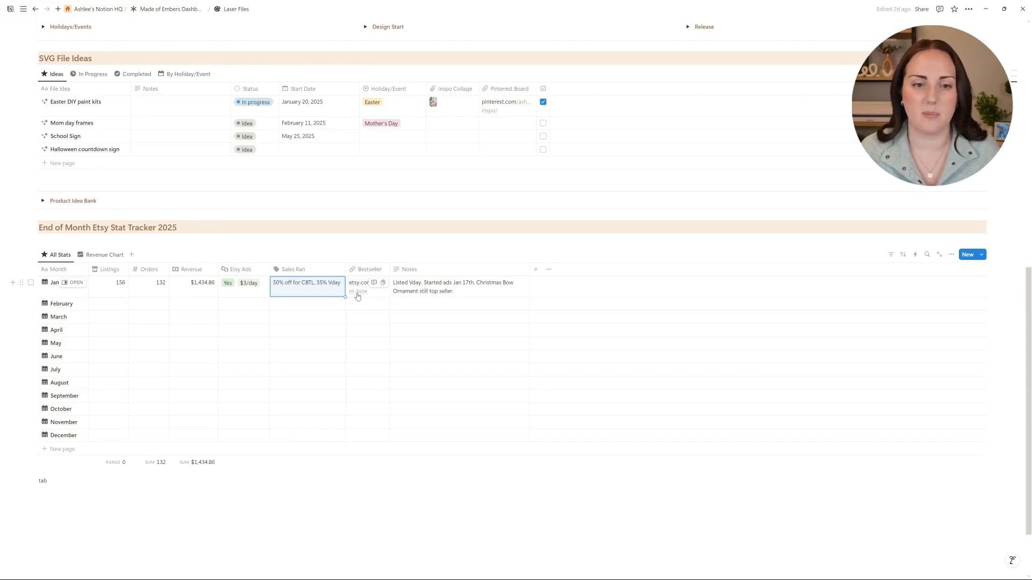
left_click(456, 294)
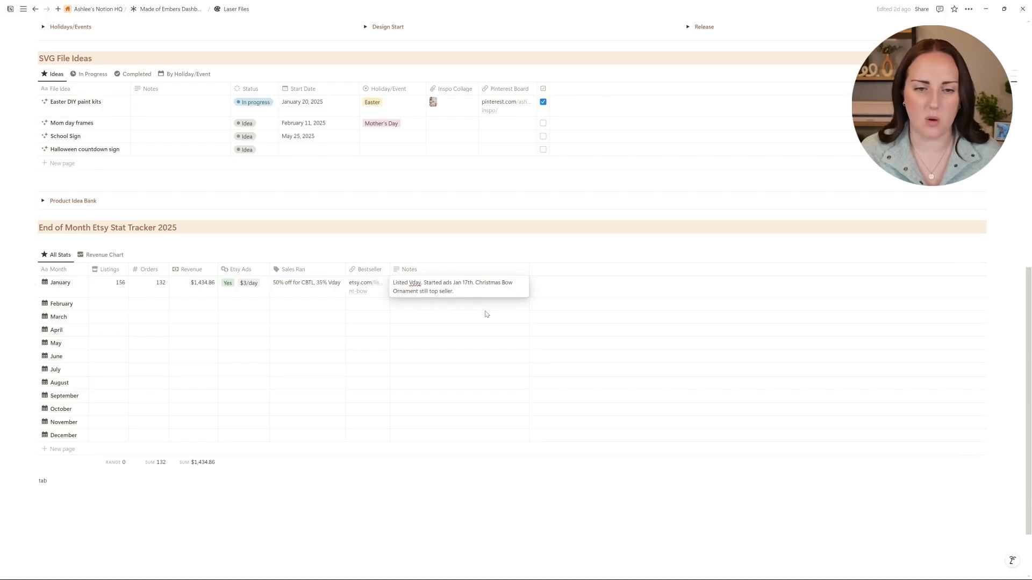
key("Escape")
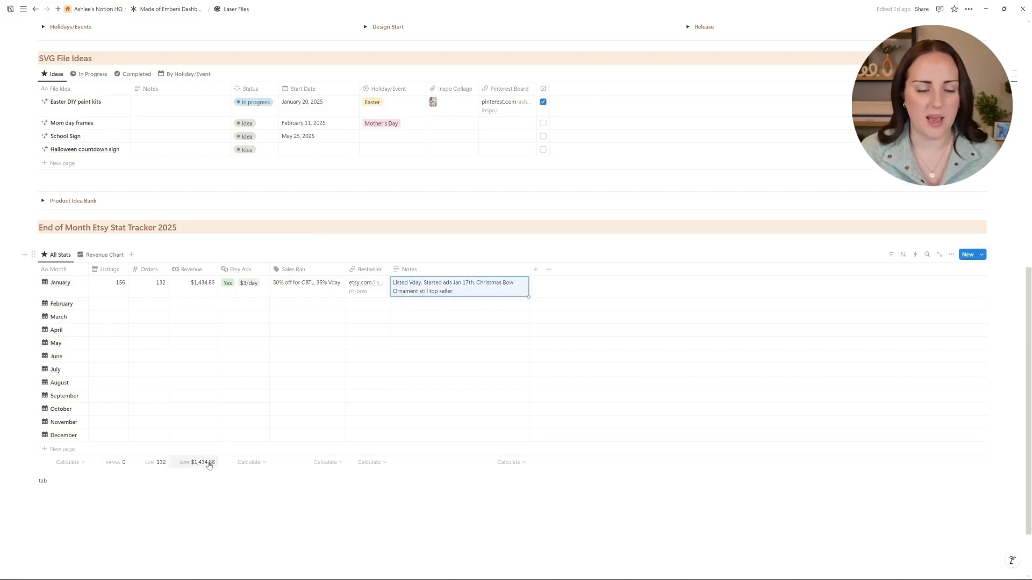
- Enter 200 listings for February and 223 listings for March in the Etsy stat tracker
left_click(113, 305)
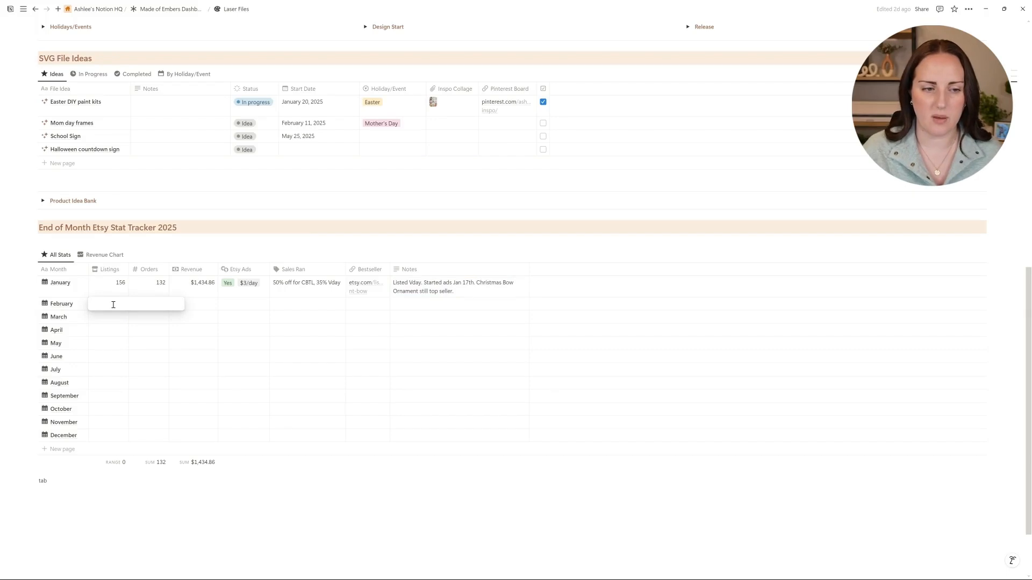
type("200")
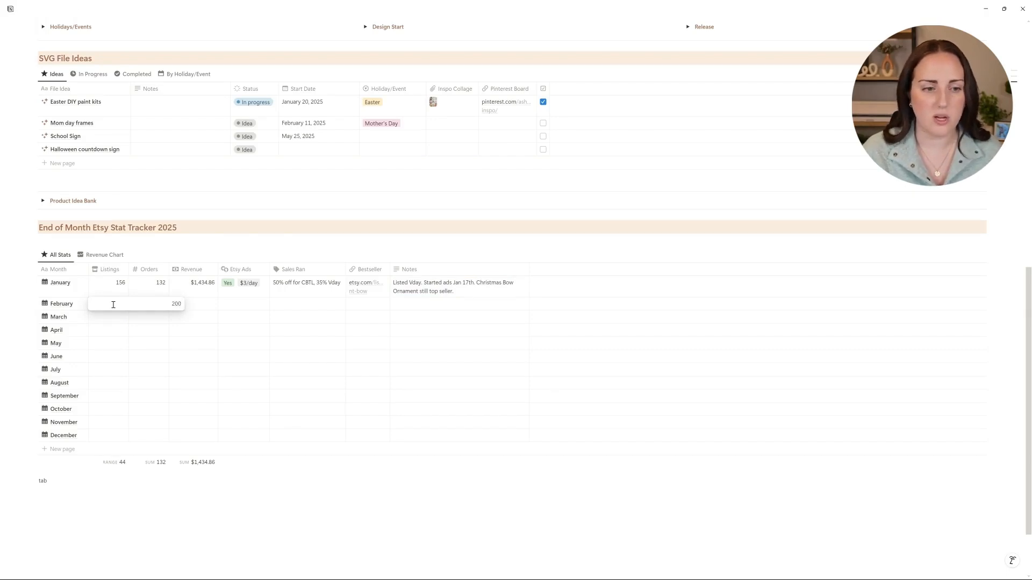
key("Return")
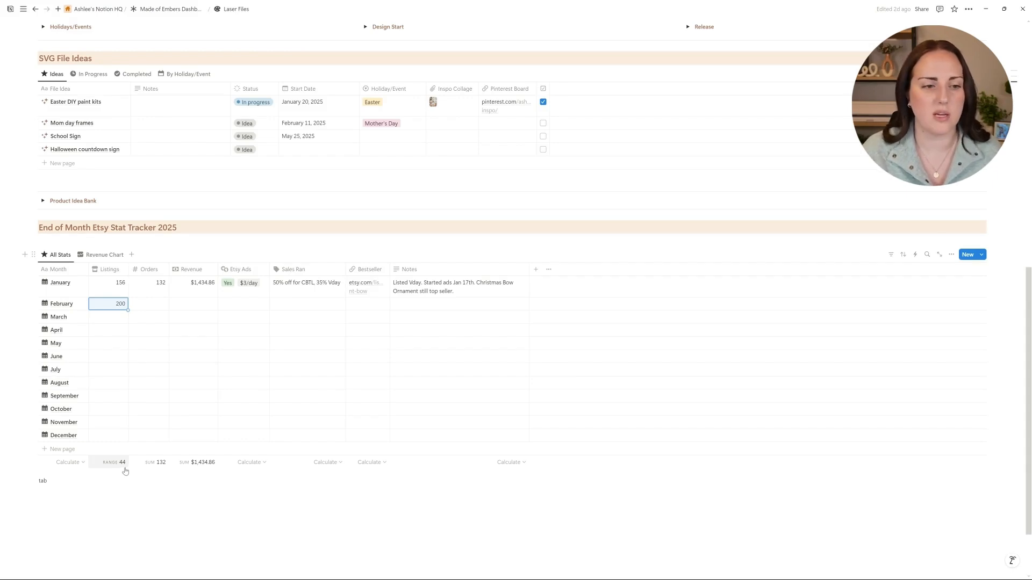
left_click(109, 316)
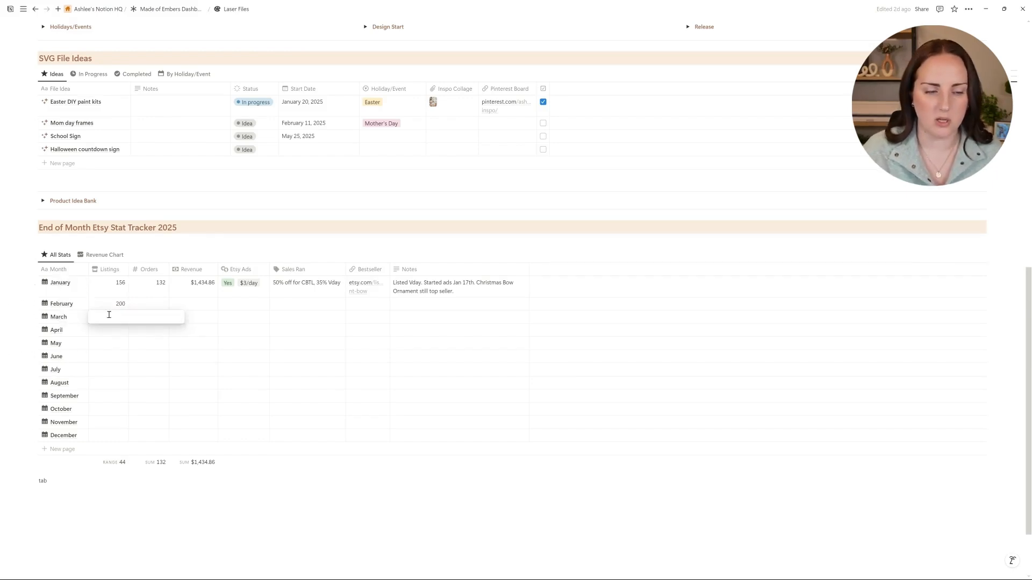
type("223")
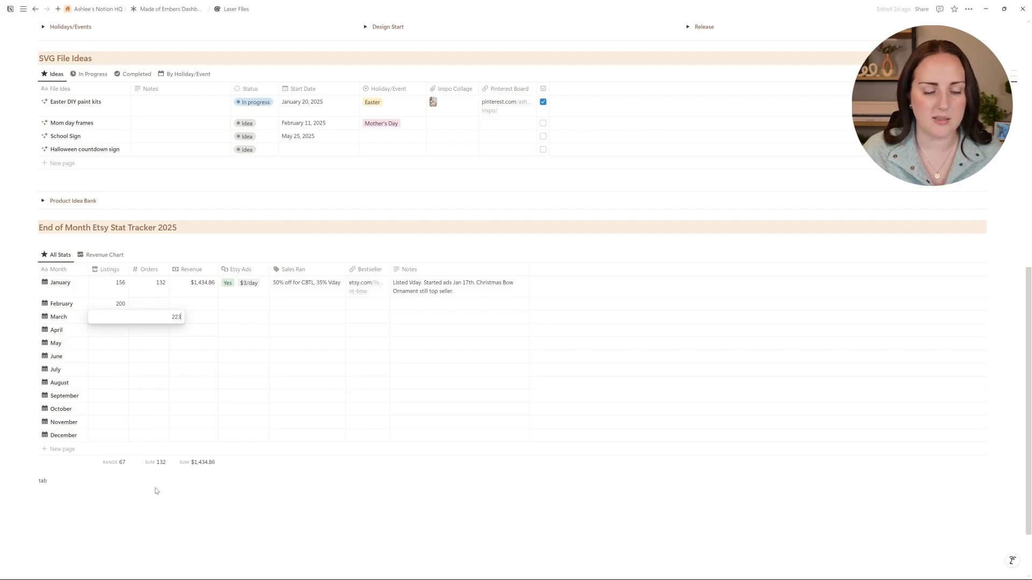
key("Return")
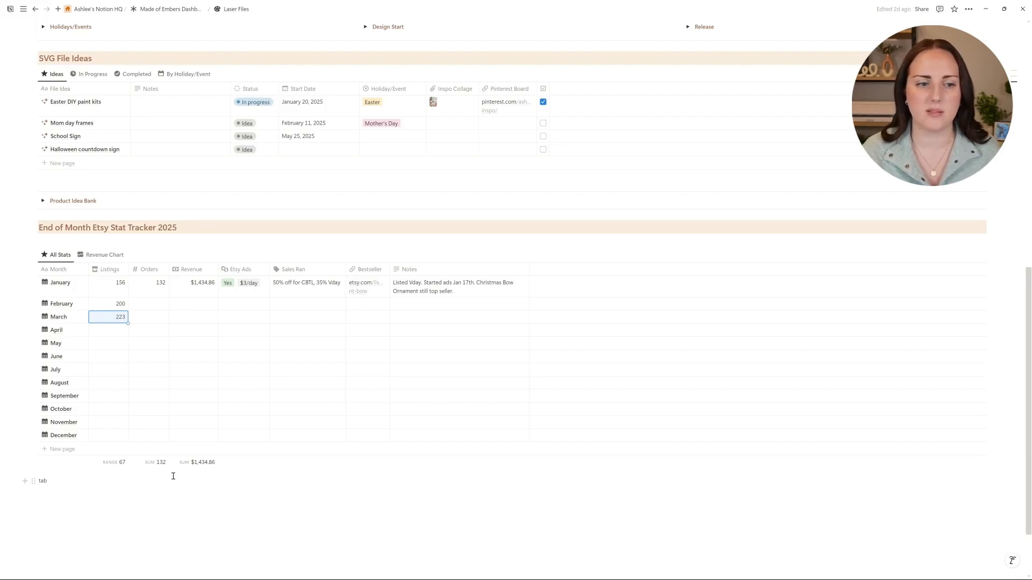
scroll(174, 477, "up", 6)
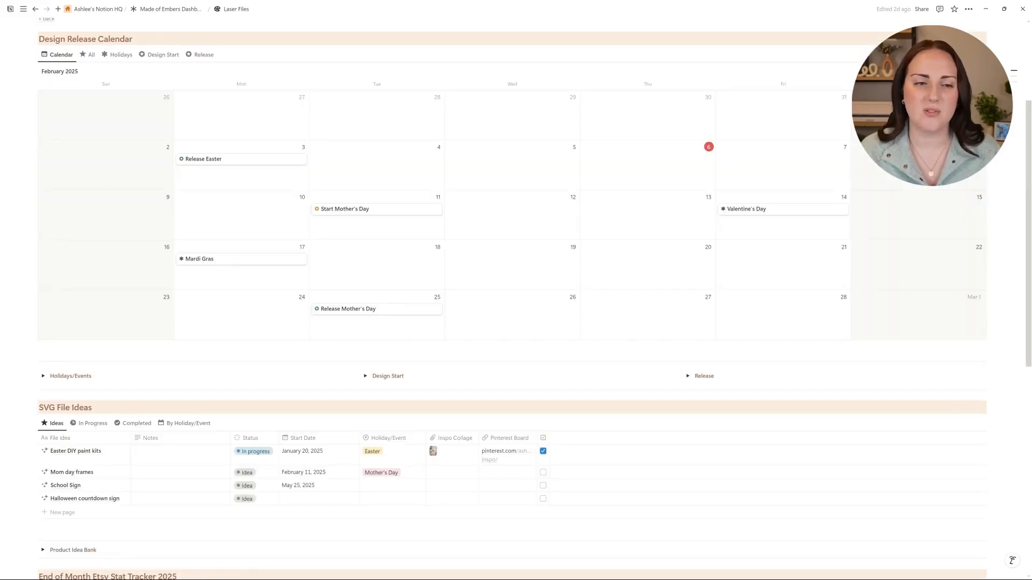